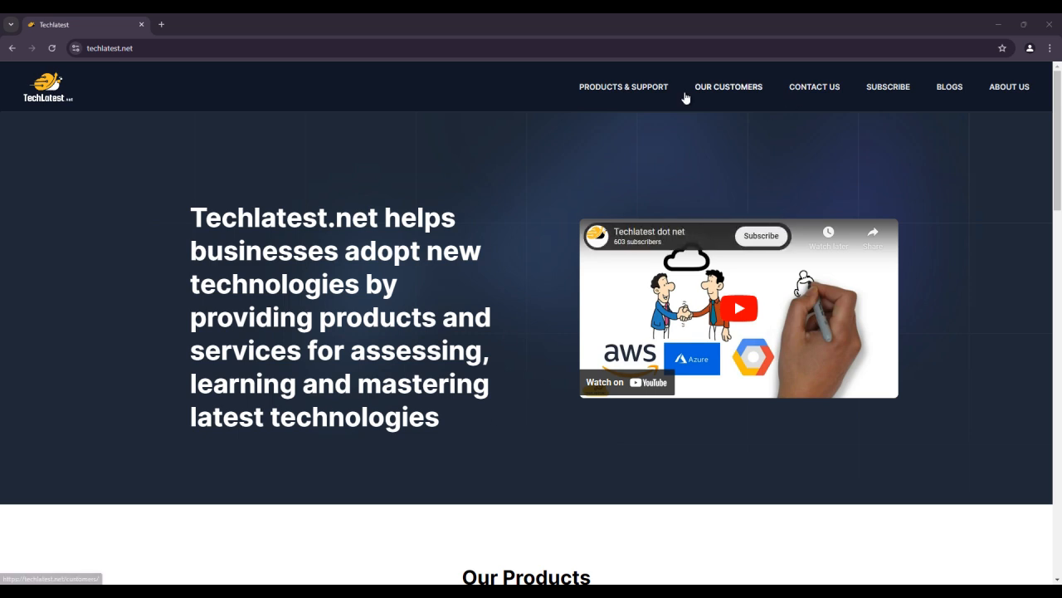
Step: Open the Pre-configured DBeaver support page from the Data Analytics & BI products catalogue
left_click(613, 95)
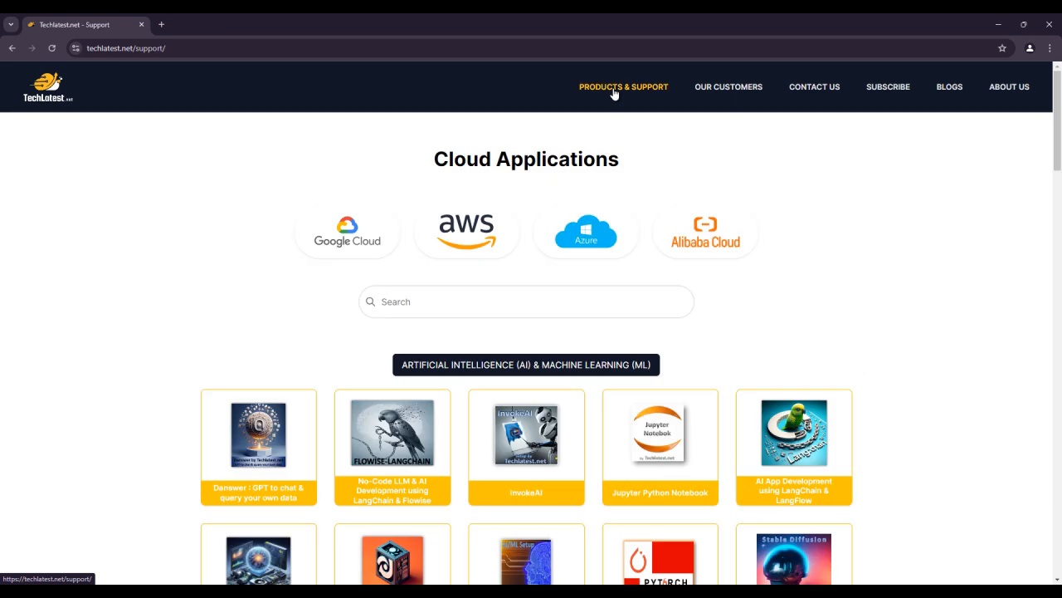
scroll(880, 274, "down", 15)
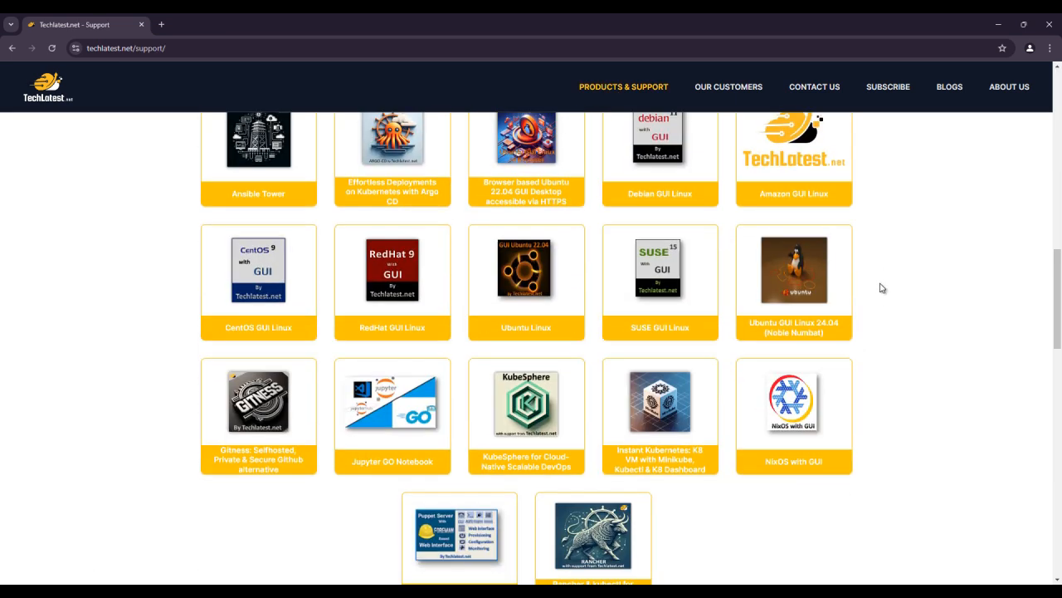
scroll(882, 287, "down", 4)
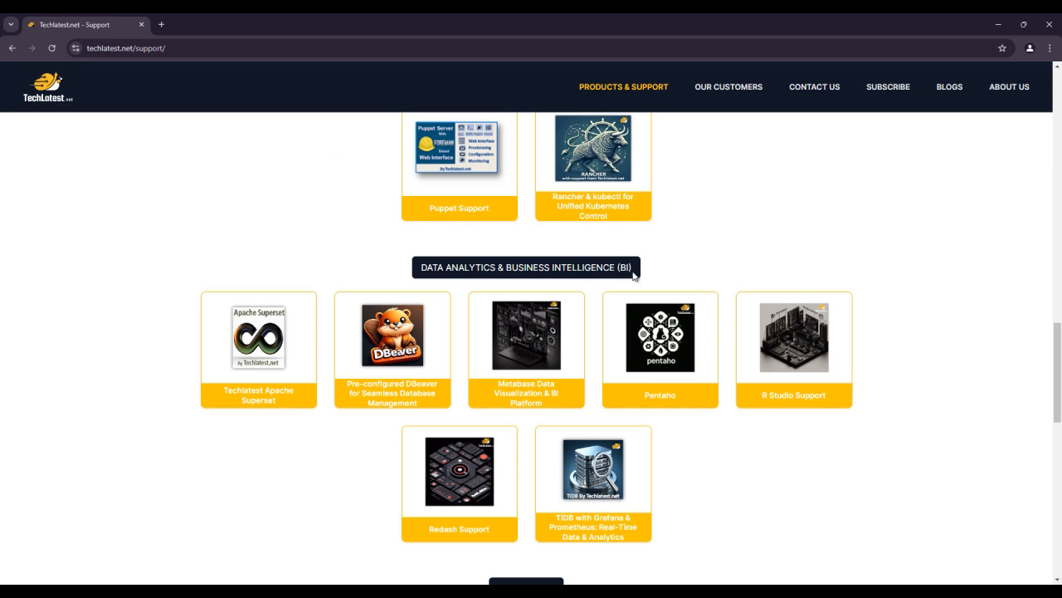
left_click(422, 391)
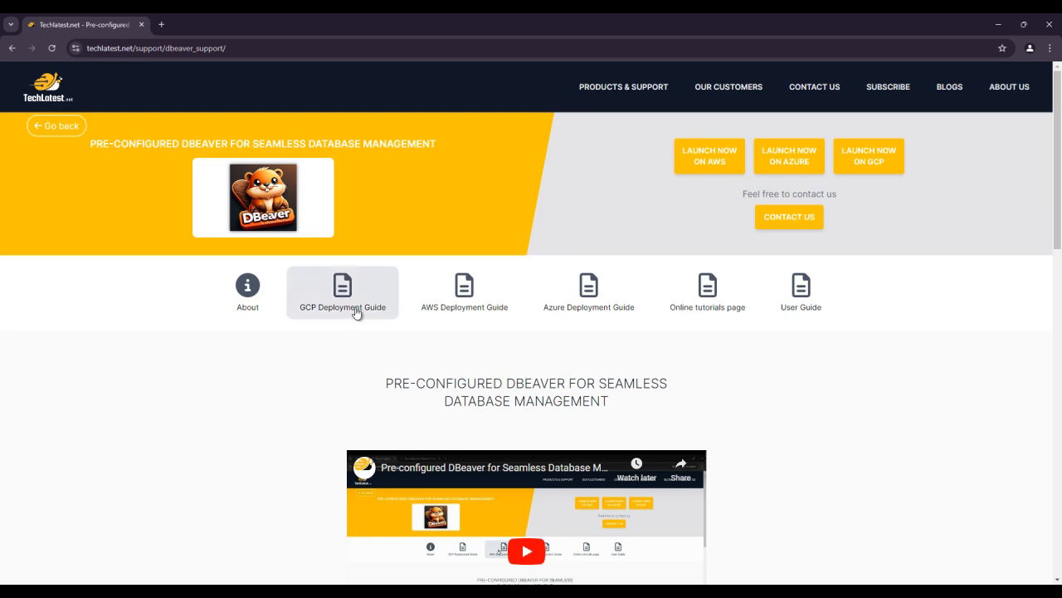
Step: Open the DBeaver Google Cloud Marketplace listing from the GCP Deployment Guide in a new tab
left_click(353, 303)
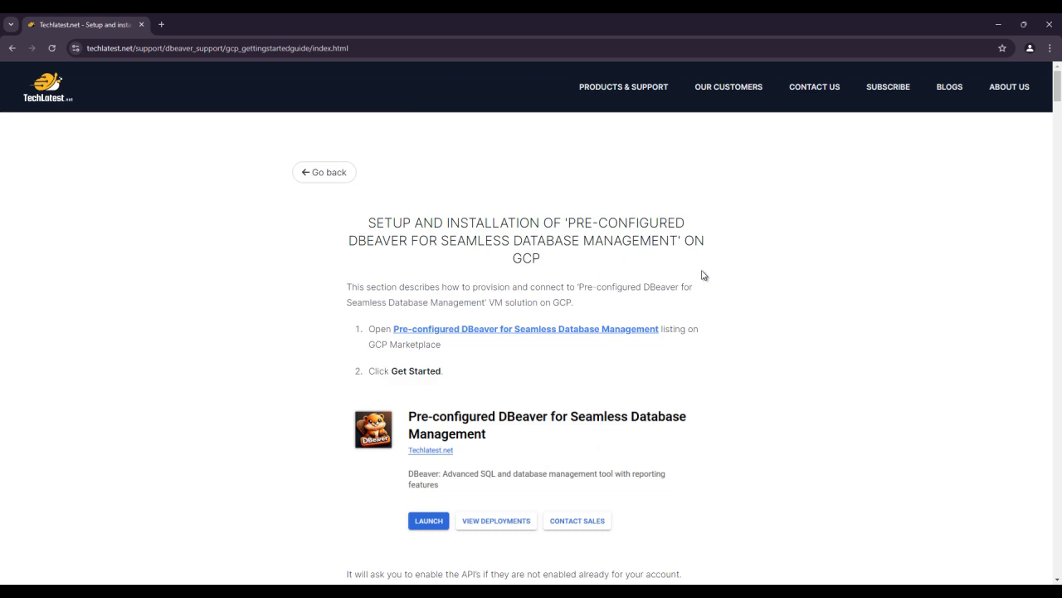
right_click(541, 332)
left_click(575, 346)
left_click(200, 24)
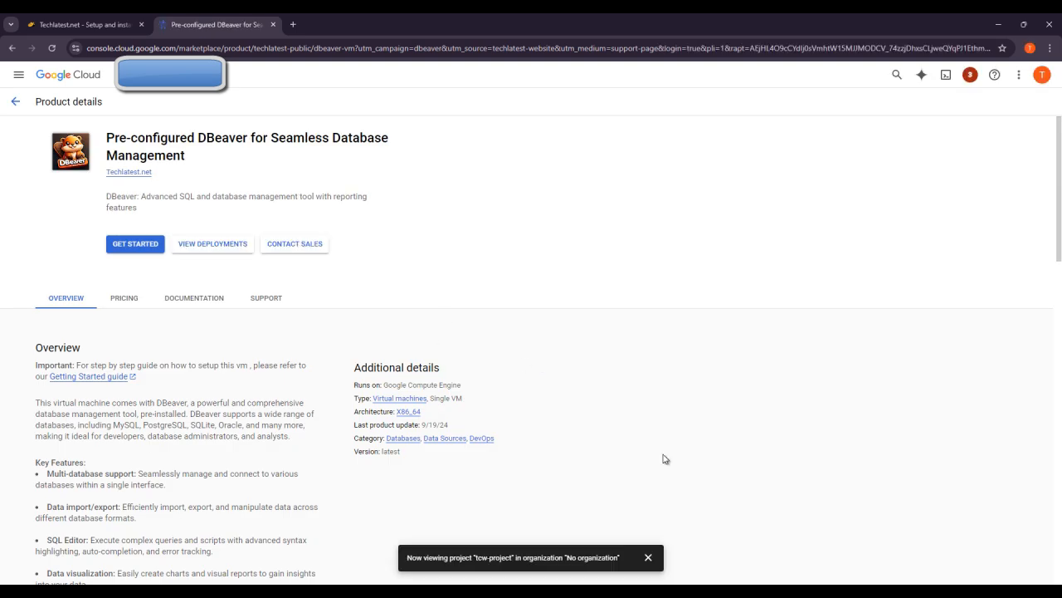
Step: Accept the DBeaver listing's marketplace terms for tcw-project and proceed to the deployment form
left_click(649, 558)
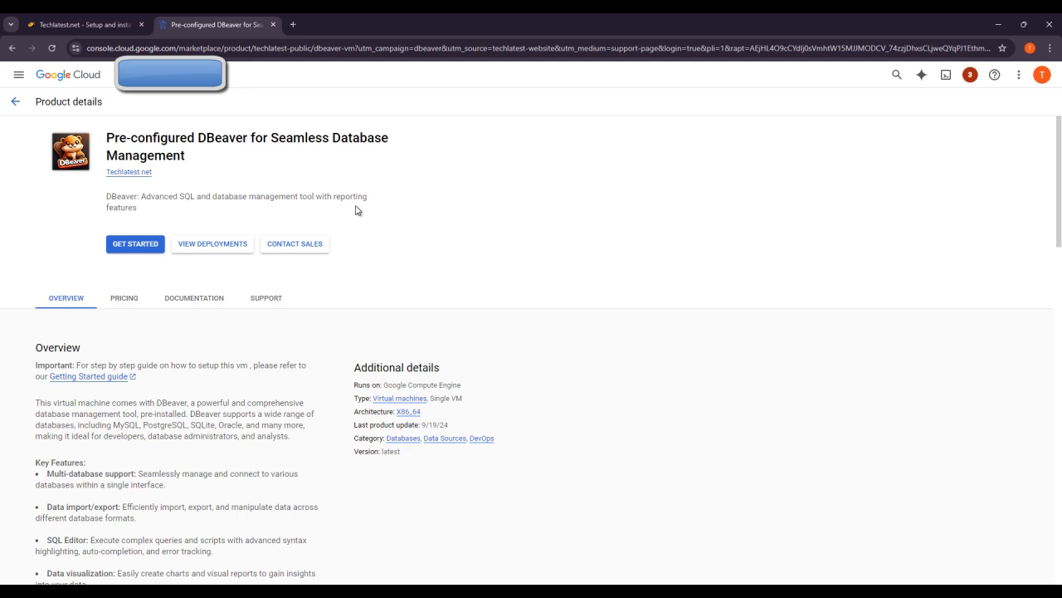
left_click(135, 244)
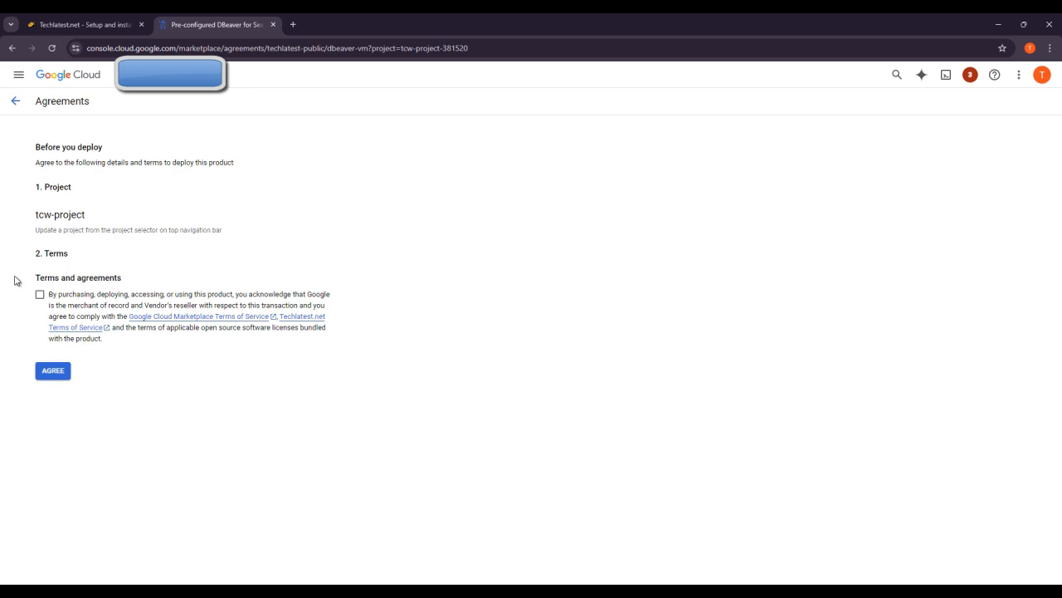
left_click(39, 294)
left_click(53, 371)
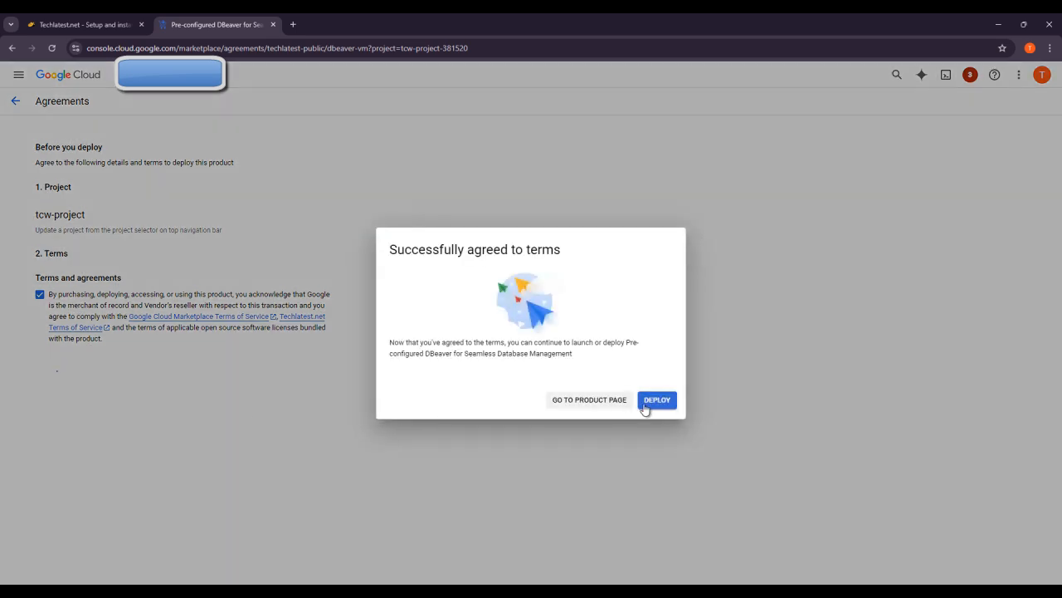
left_click(660, 405)
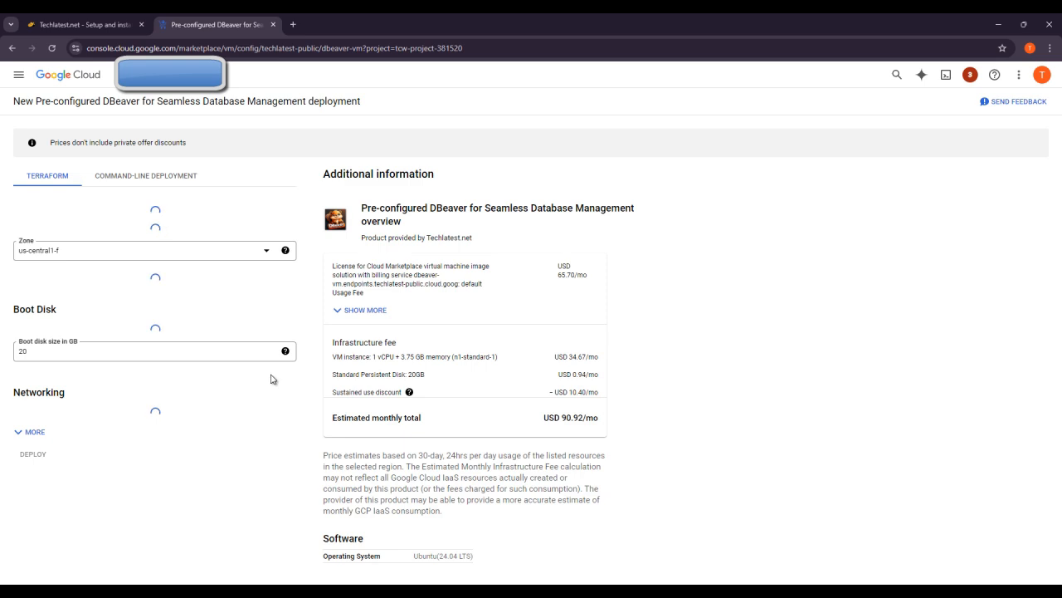
Step: Compare the DBeaver deployment form against the setup guide's recommended settings
left_click(83, 24)
scroll(540, 432, "down", 8)
scroll(526, 423, "down", 4)
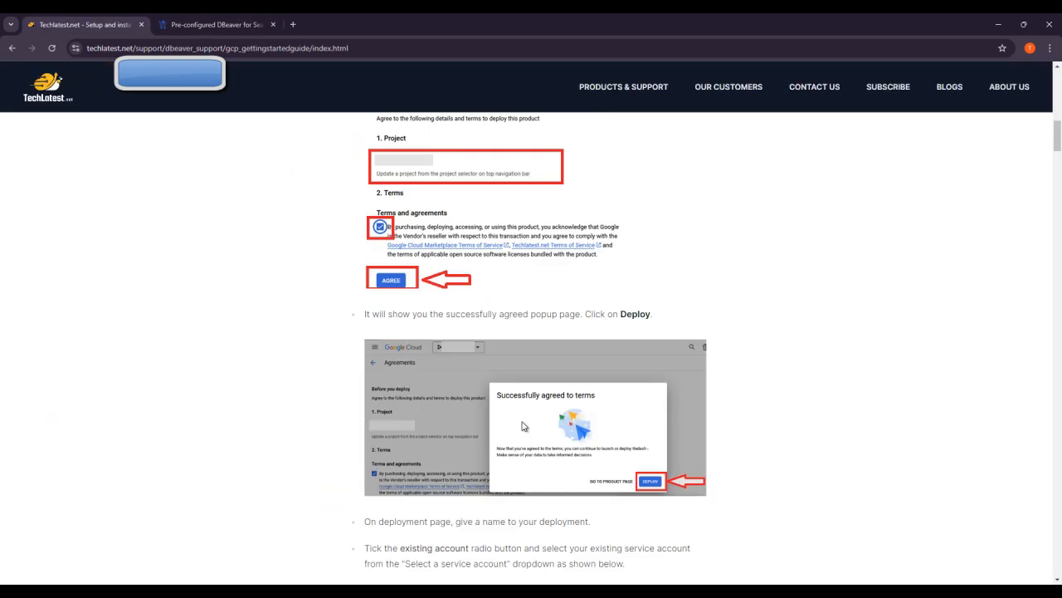
scroll(525, 427, "down", 1)
scroll(524, 428, "up", 2)
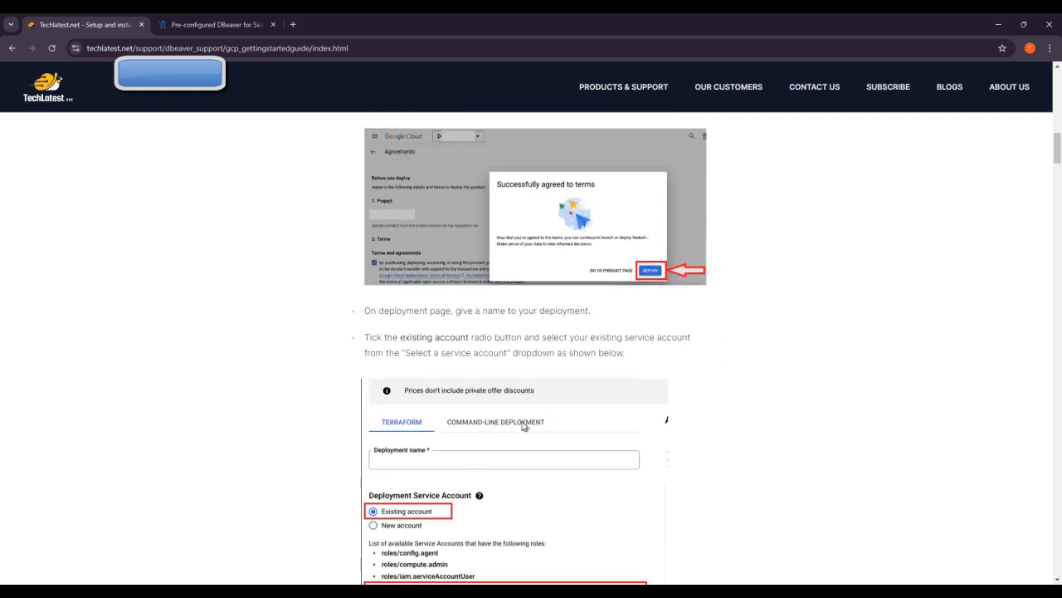
scroll(524, 428, "down", 1)
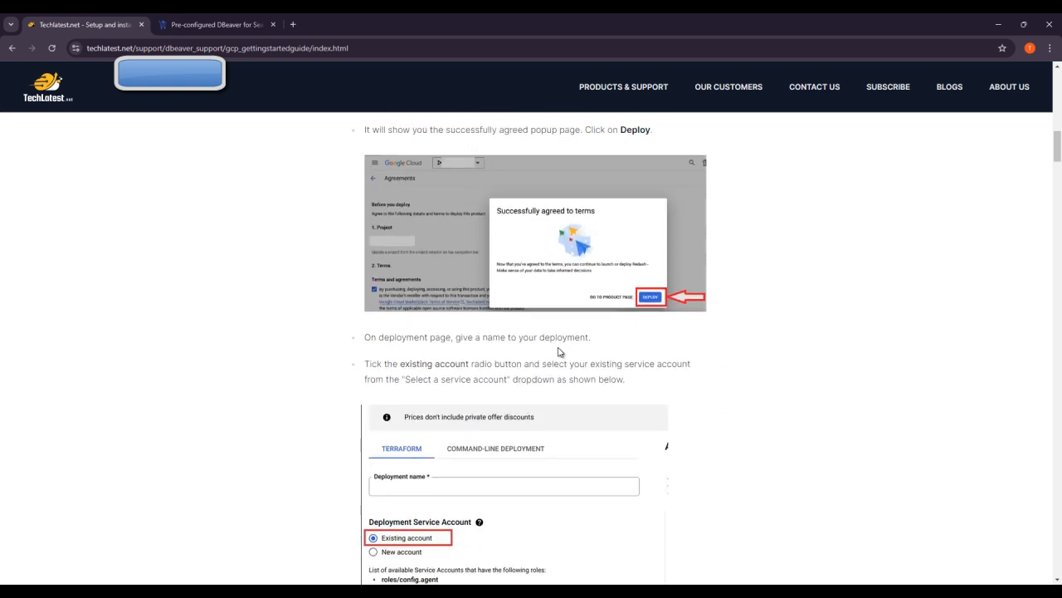
scroll(559, 352, "down", 3)
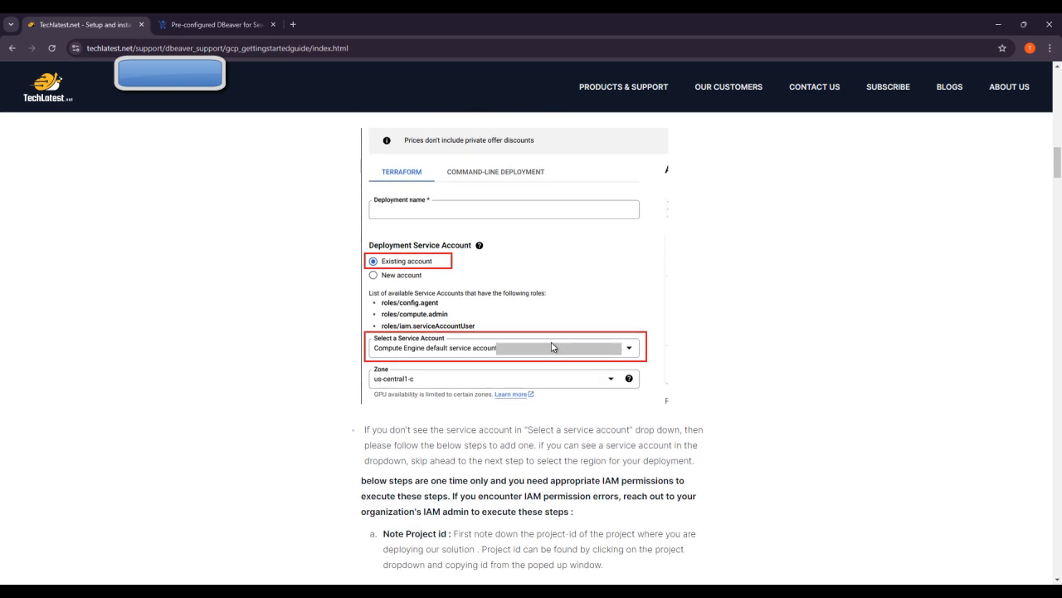
scroll(460, 253, "down", 8)
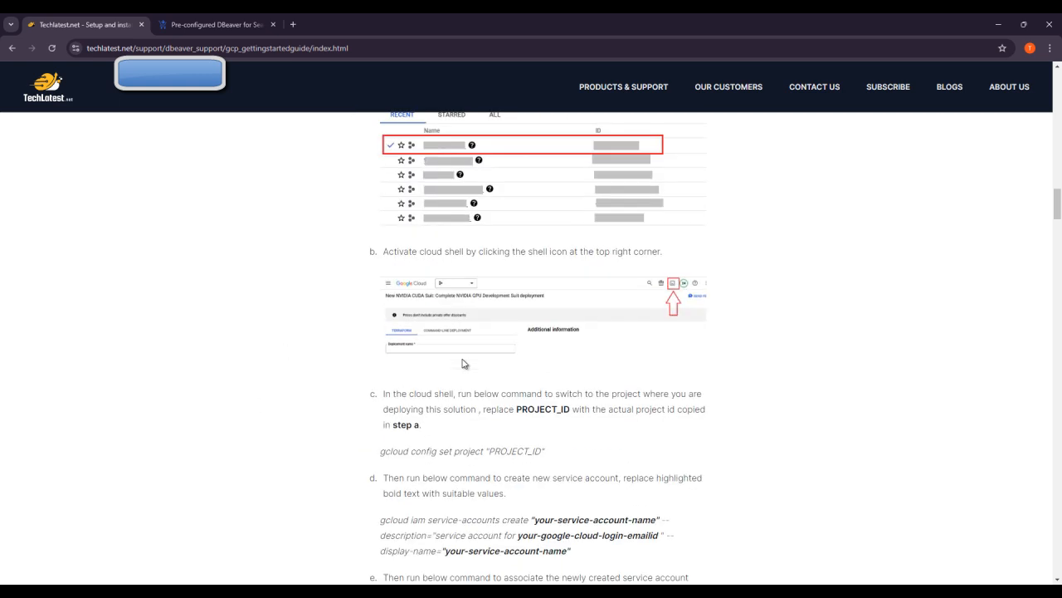
scroll(457, 369, "up", 3)
scroll(454, 375, "down", 15)
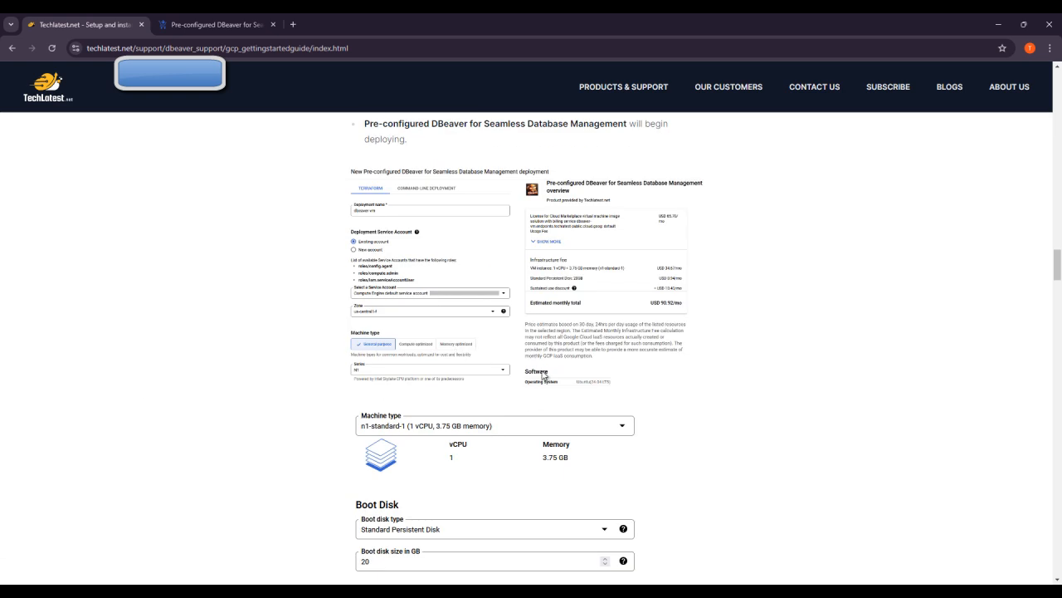
left_click(214, 24)
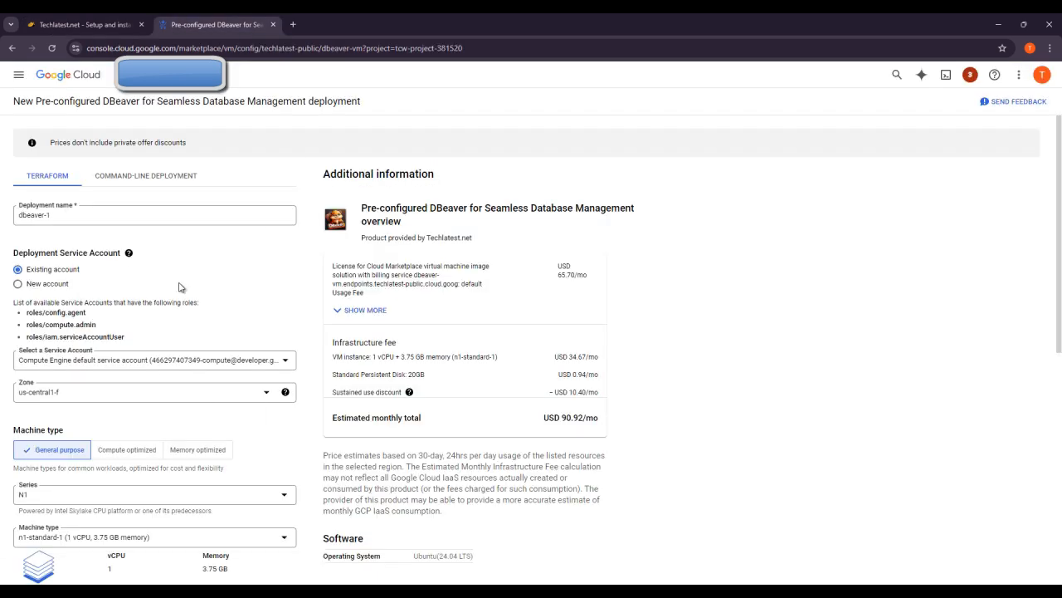
scroll(223, 317, "down", 2)
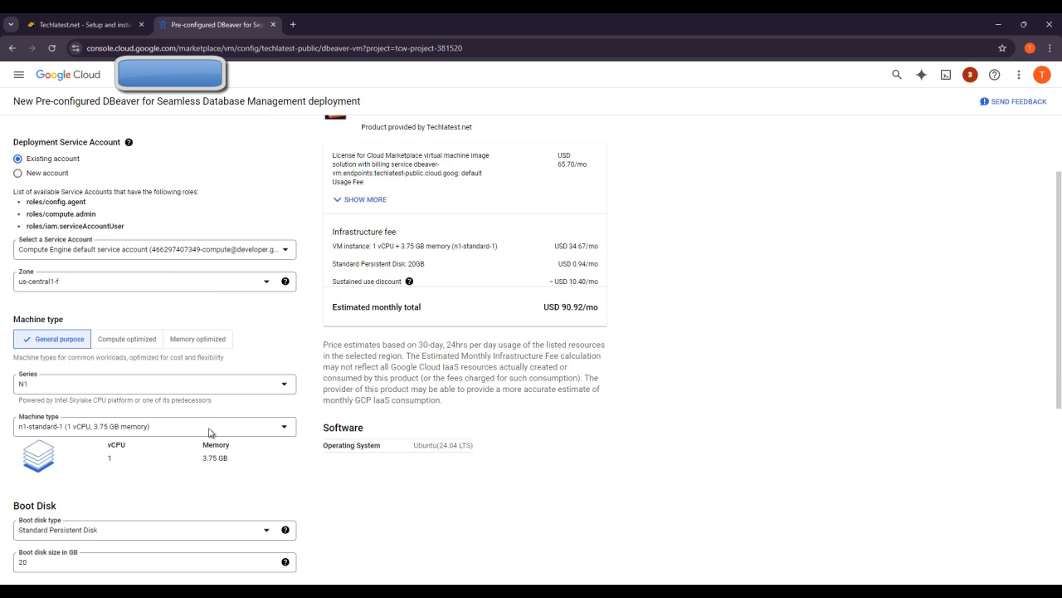
key("ctrl+shift+Tab")
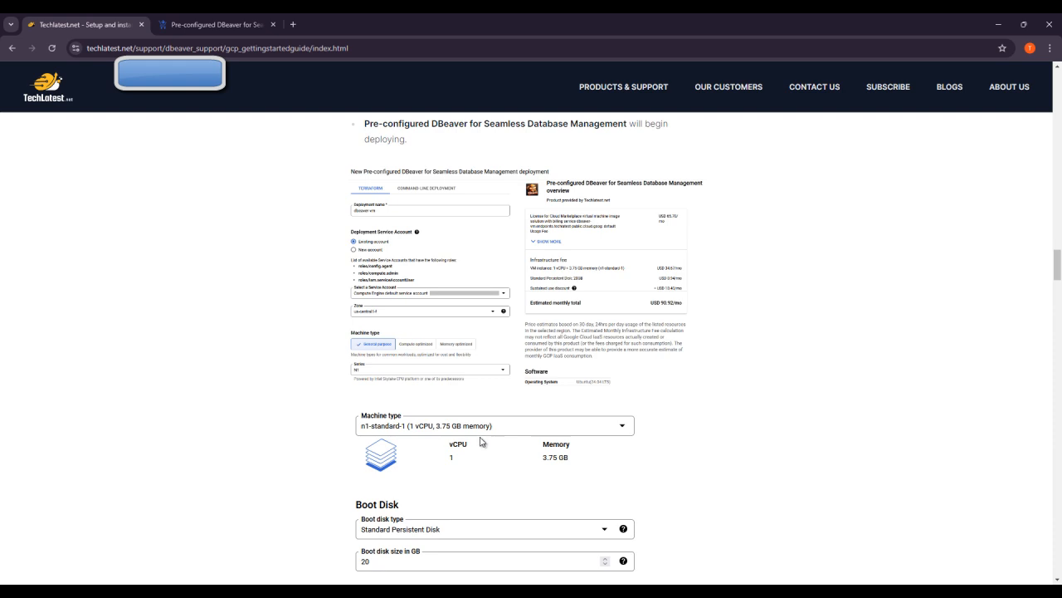
left_click(188, 20)
scroll(332, 342, "down", 2)
Step: Keep n1-standard-1 as the machine type and deploy dbeaver-1
left_click(254, 259)
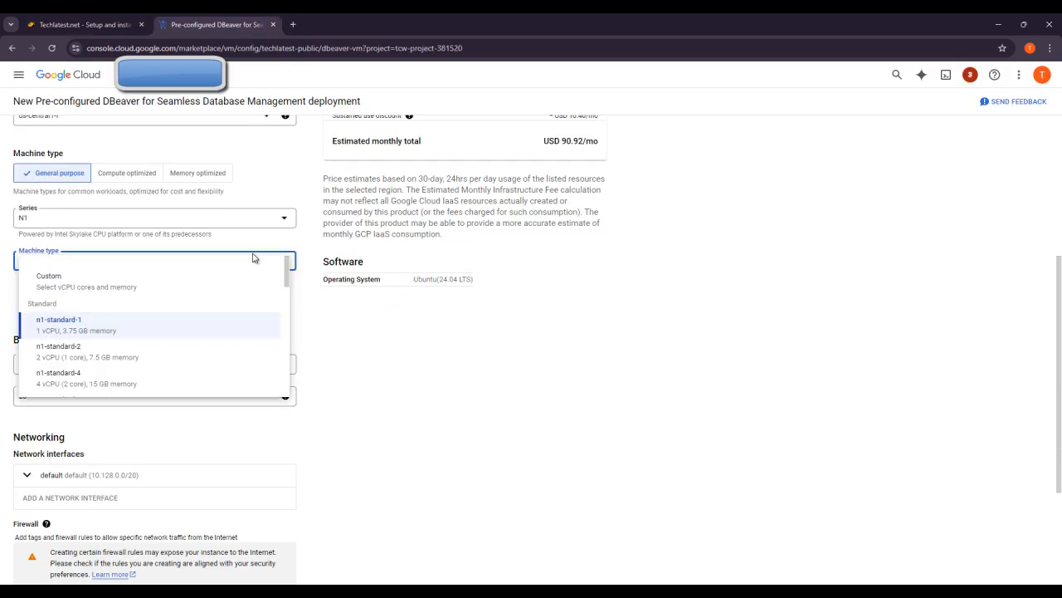
left_click(409, 361)
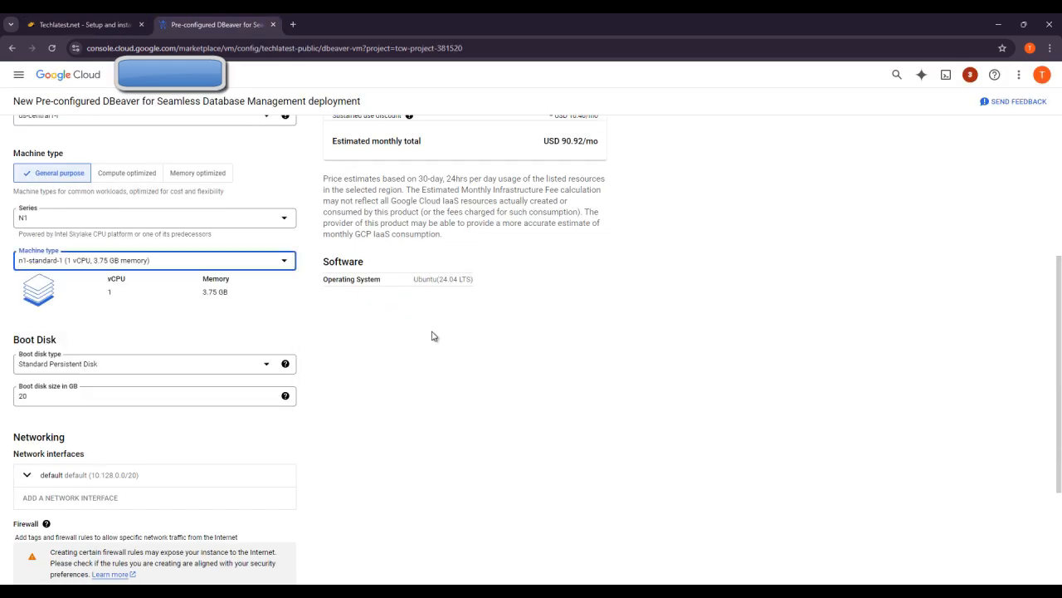
scroll(432, 335, "down", 1)
scroll(390, 342, "down", 1)
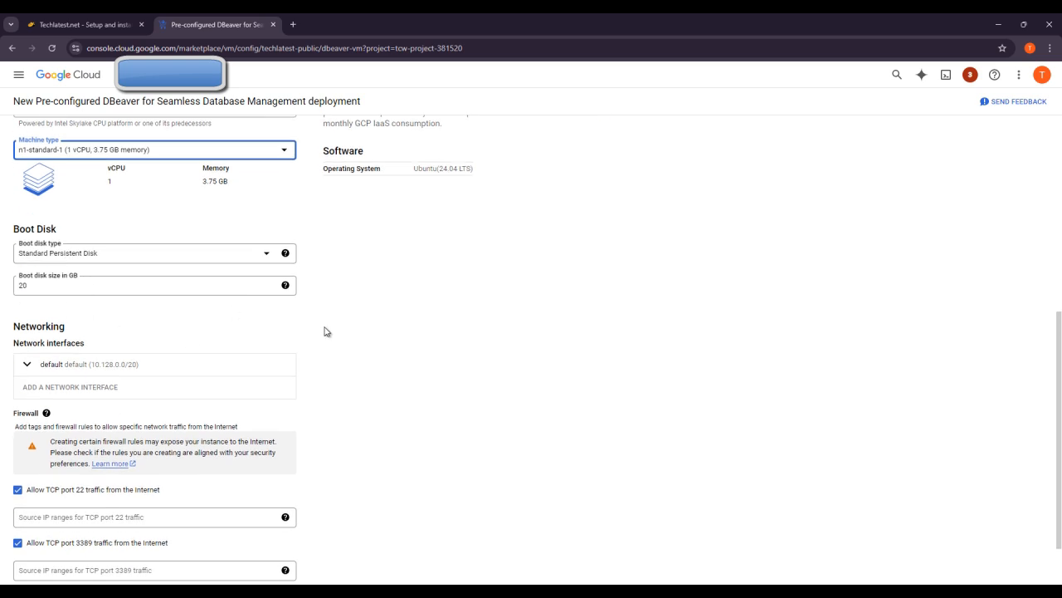
scroll(332, 336, "down", 1)
left_click(38, 553)
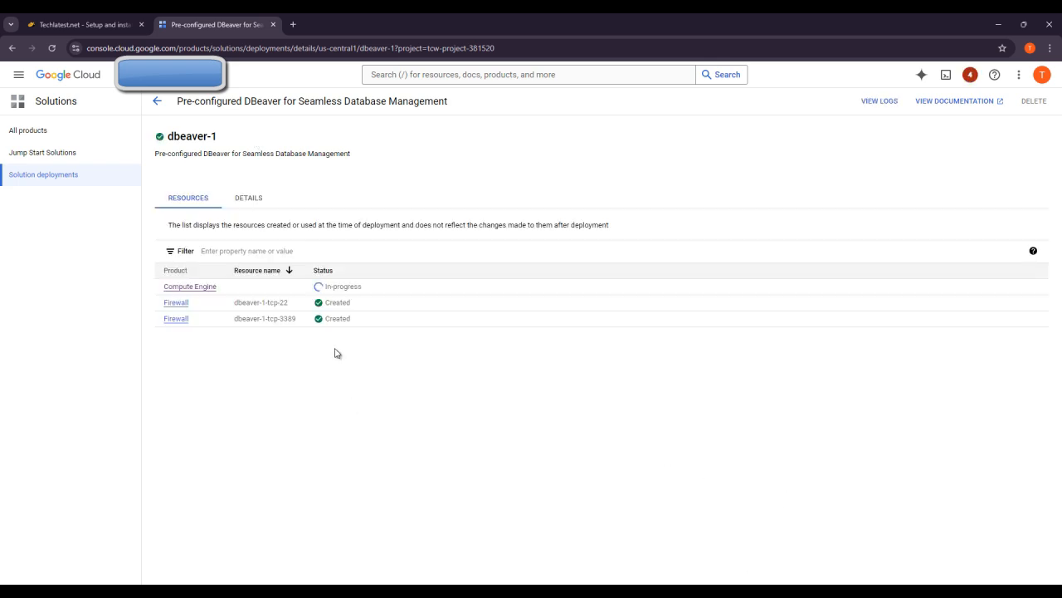
Step: Open Compute Engine from the deployment's Resources list to view dbeaver-1-vm running
left_click(184, 288)
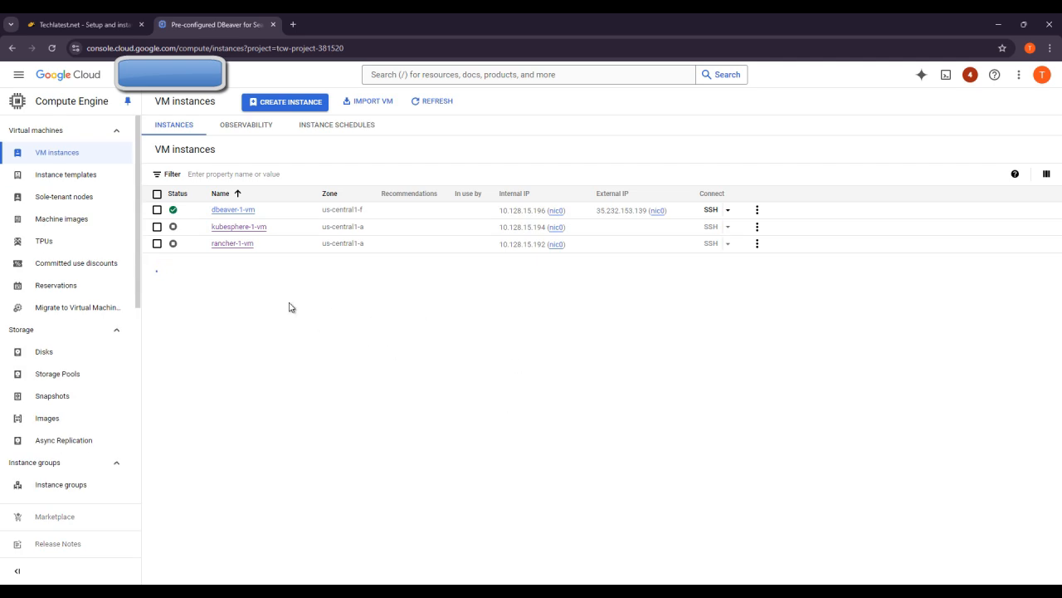
Step: Open dbeaver-1-vm's details and copy its external IP from Network interfaces
left_click(241, 214)
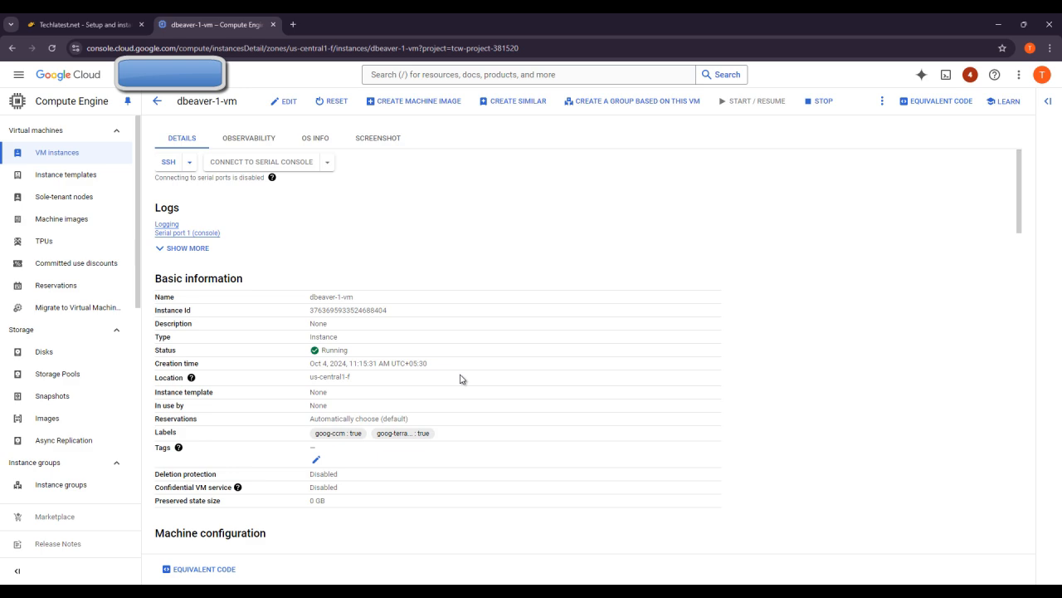
scroll(461, 379, "down", 7)
scroll(460, 380, "up", 3)
scroll(461, 380, "down", 3)
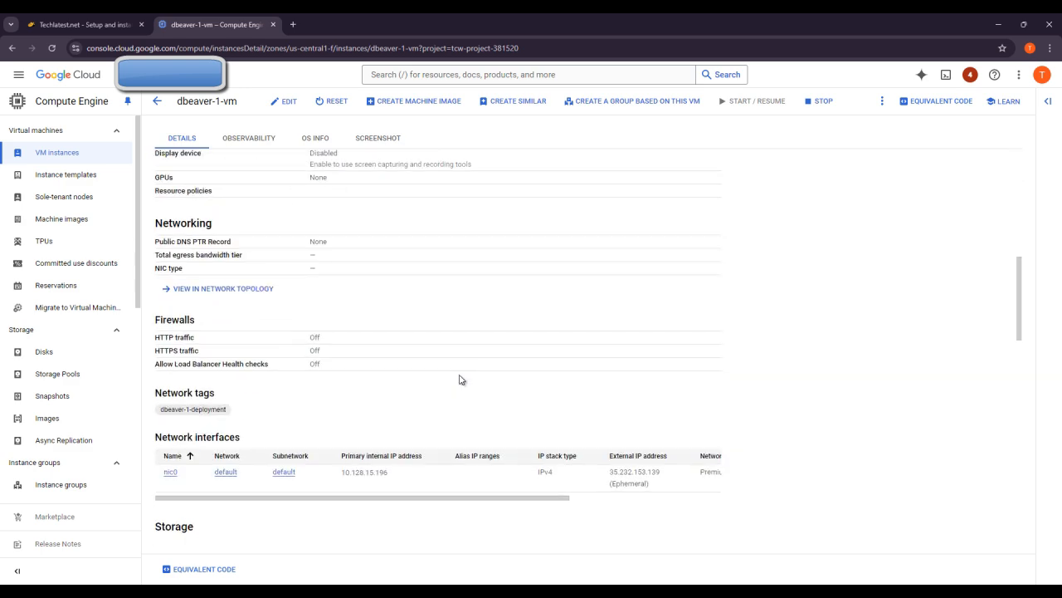
scroll(465, 382, "down", 1)
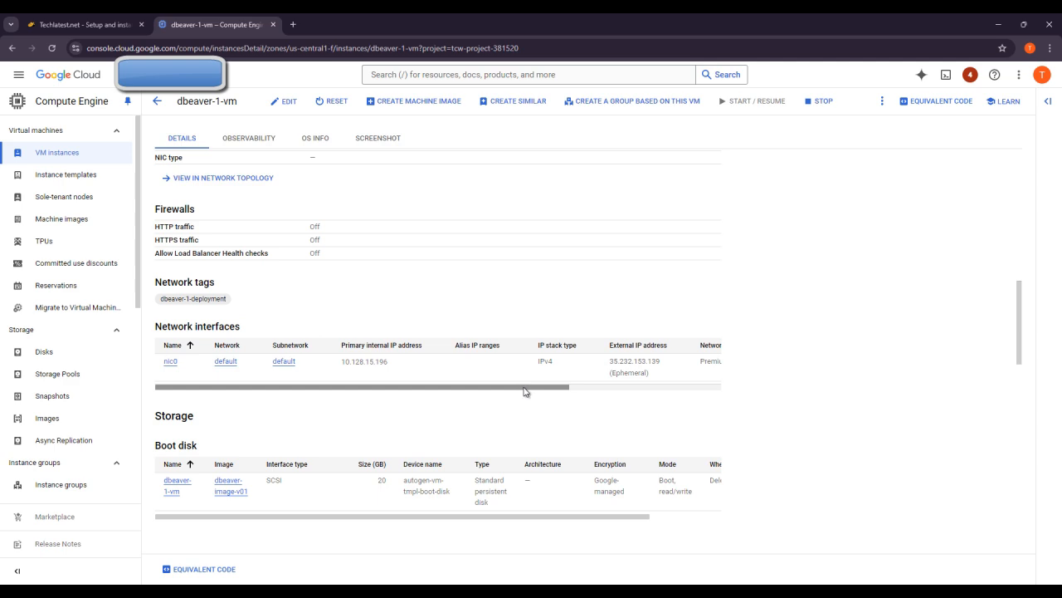
left_click(654, 372)
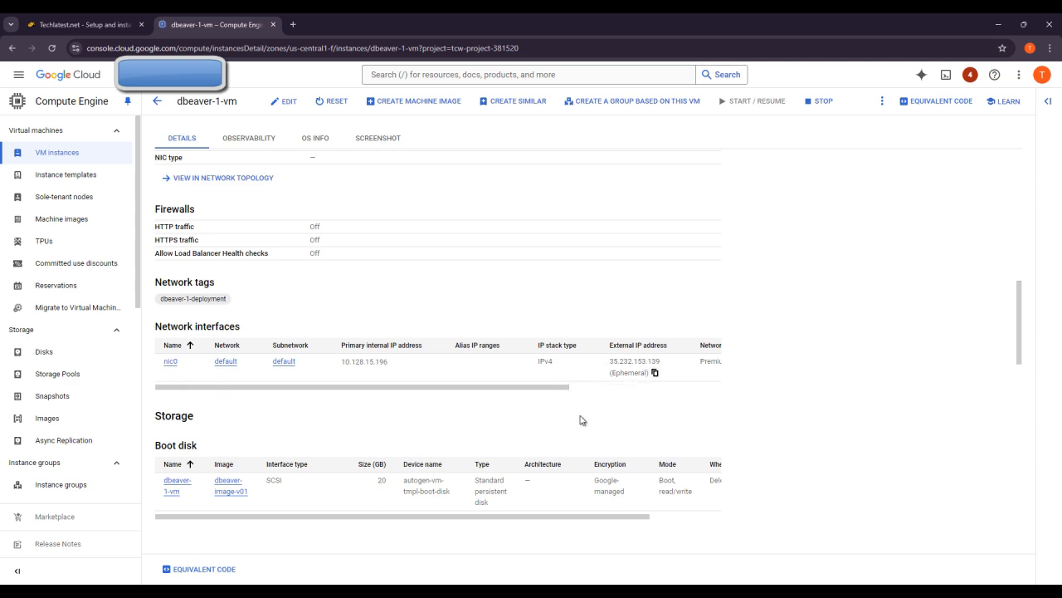
Step: Return to the Techlatest setup guide's SSH-in-browser steps
left_click(88, 24)
scroll(475, 369, "down", 15)
scroll(477, 375, "down", 3)
scroll(480, 378, "up", 6)
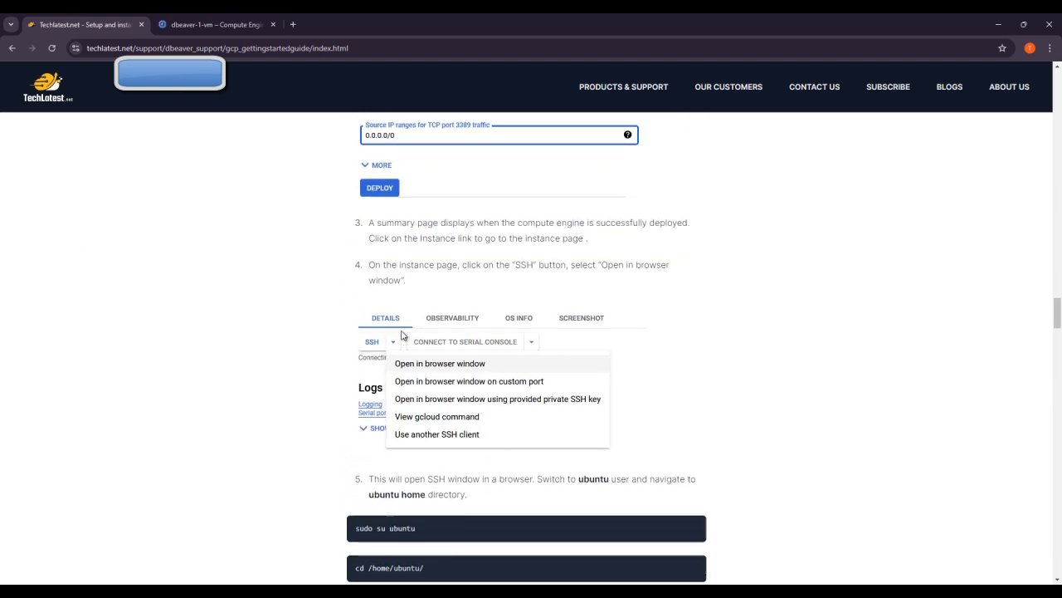
Step: Launch a maximized SSH-in-browser window to dbeaver-1-vm, dismissing the IAP tunnel notice
left_click(232, 23)
scroll(350, 319, "up", 10)
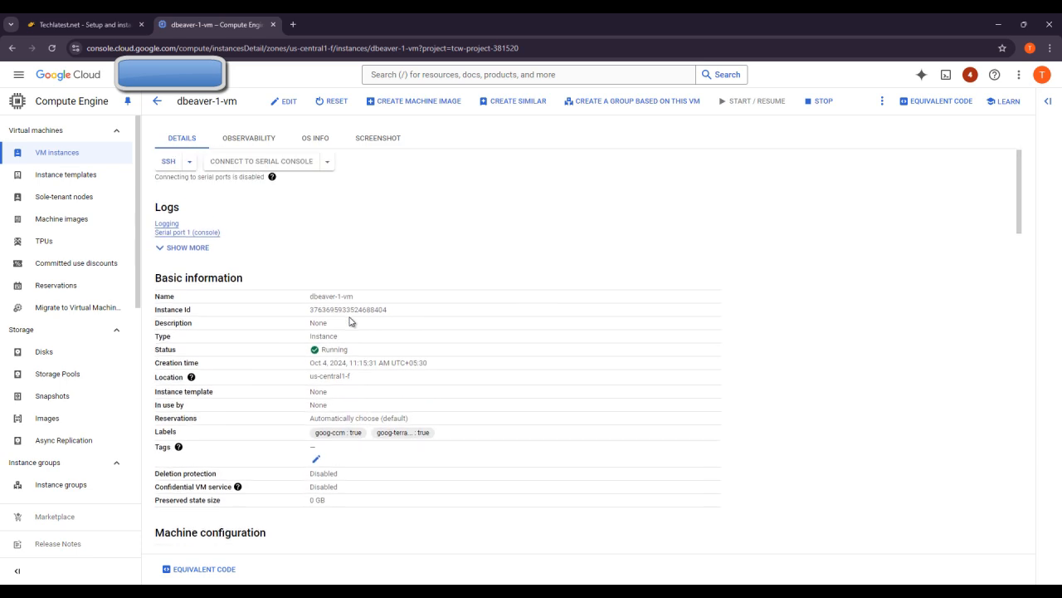
left_click(189, 162)
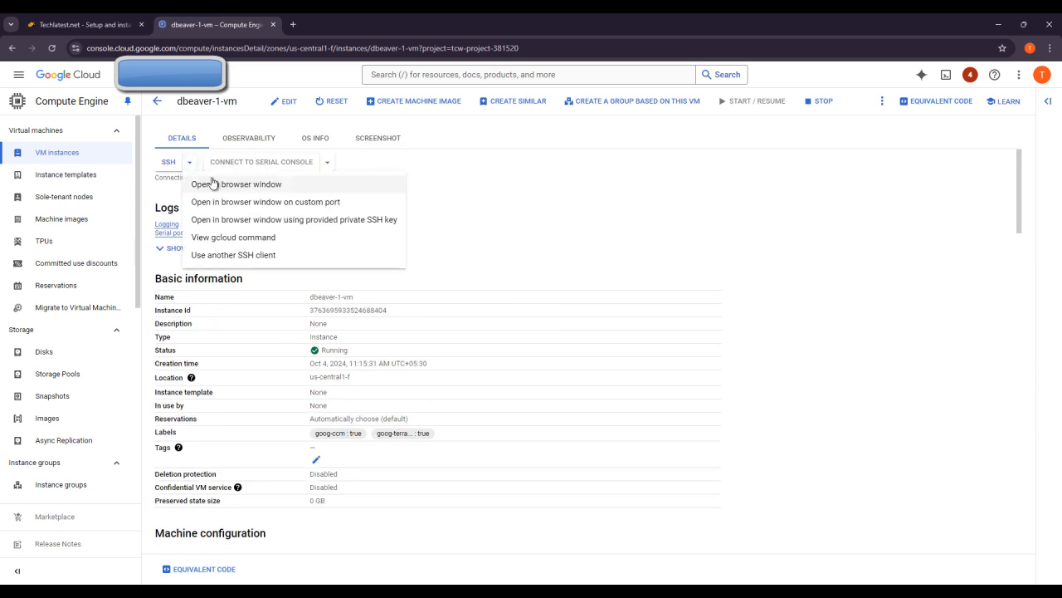
left_click(214, 183)
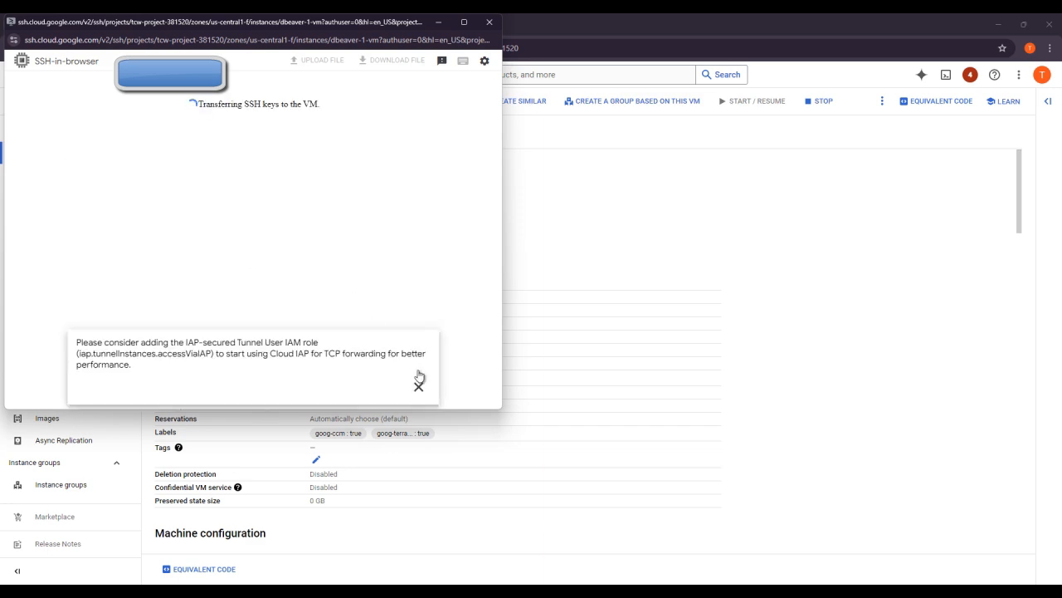
left_click(418, 383)
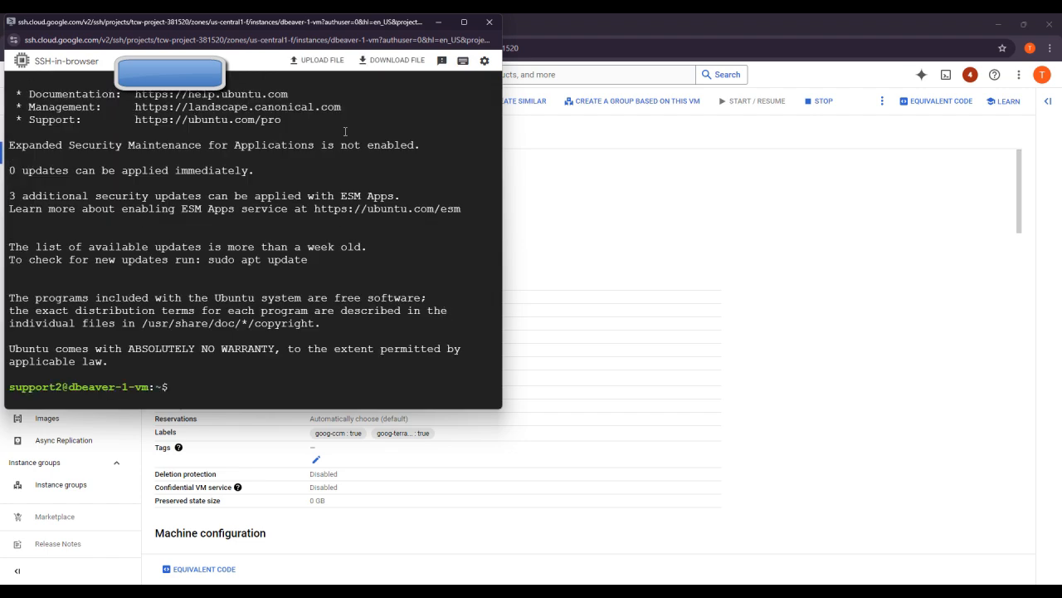
left_click(456, 22)
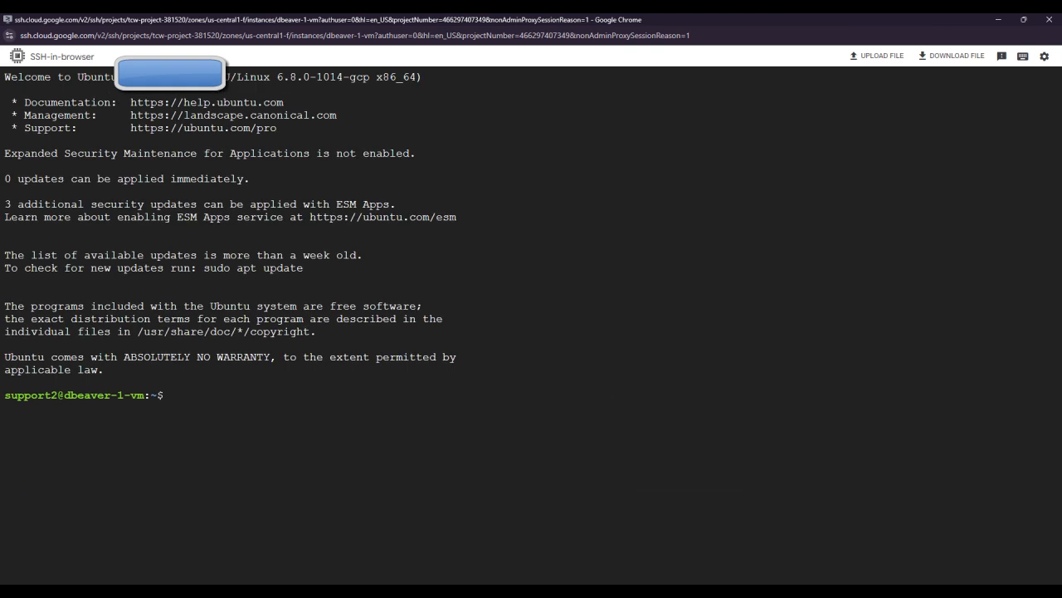
mouse_move(750, 591)
left_click(715, 570)
Step: Copy the step 5 'sudo su ubuntu' command and bring up the SSH terminal's paste menu
left_click(124, 28)
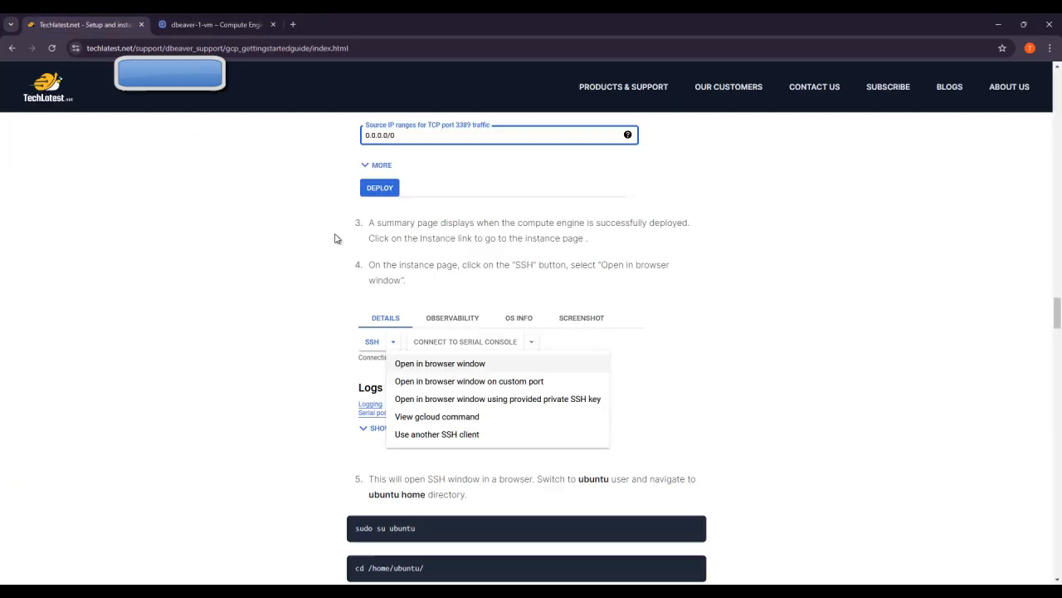
scroll(337, 239, "down", 3)
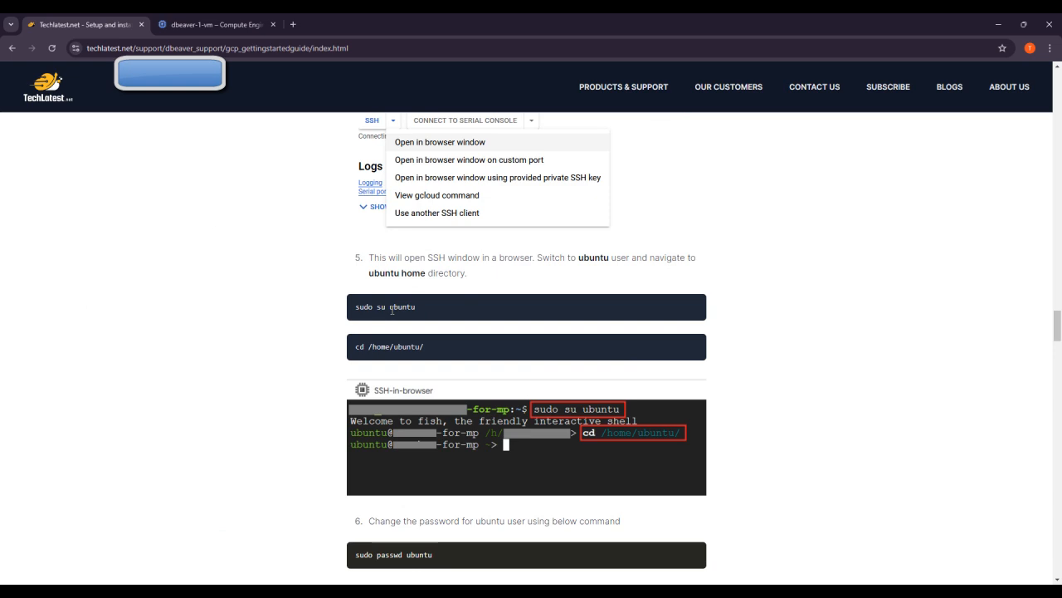
triple_click(391, 310)
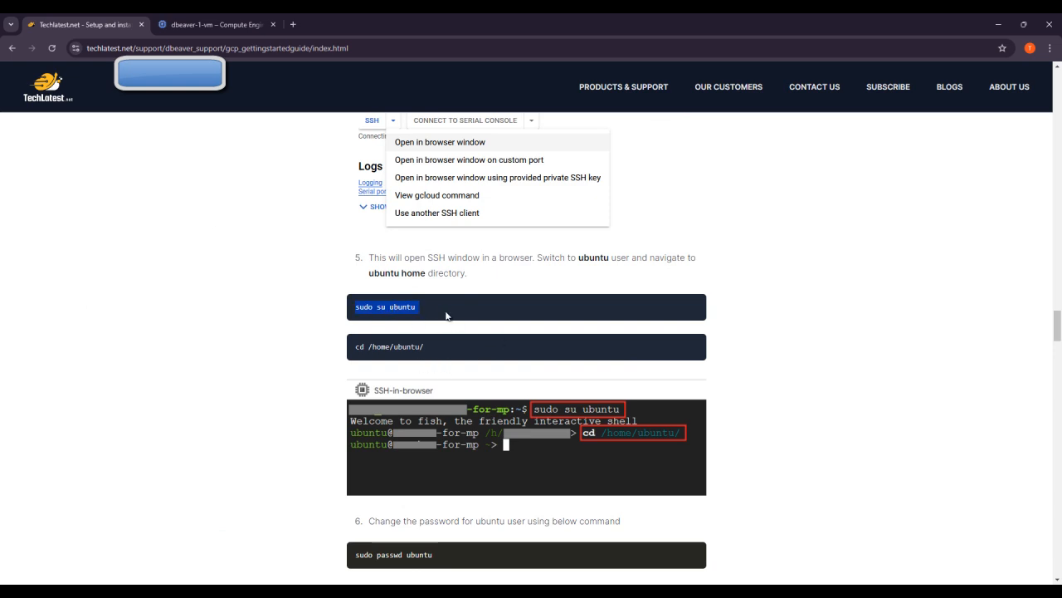
mouse_move(749, 581)
left_click(817, 543)
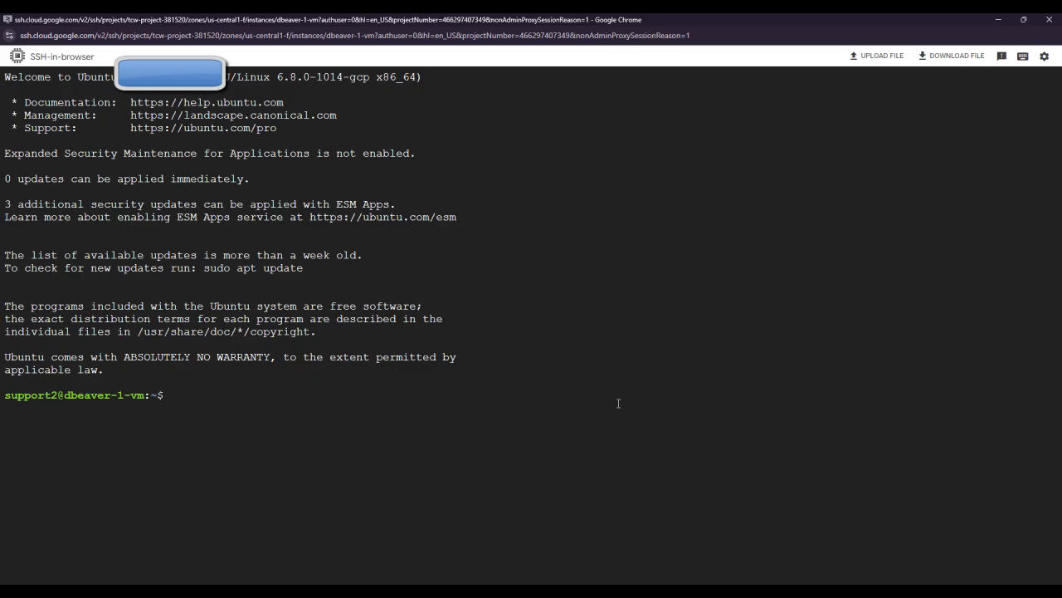
right_click(426, 410)
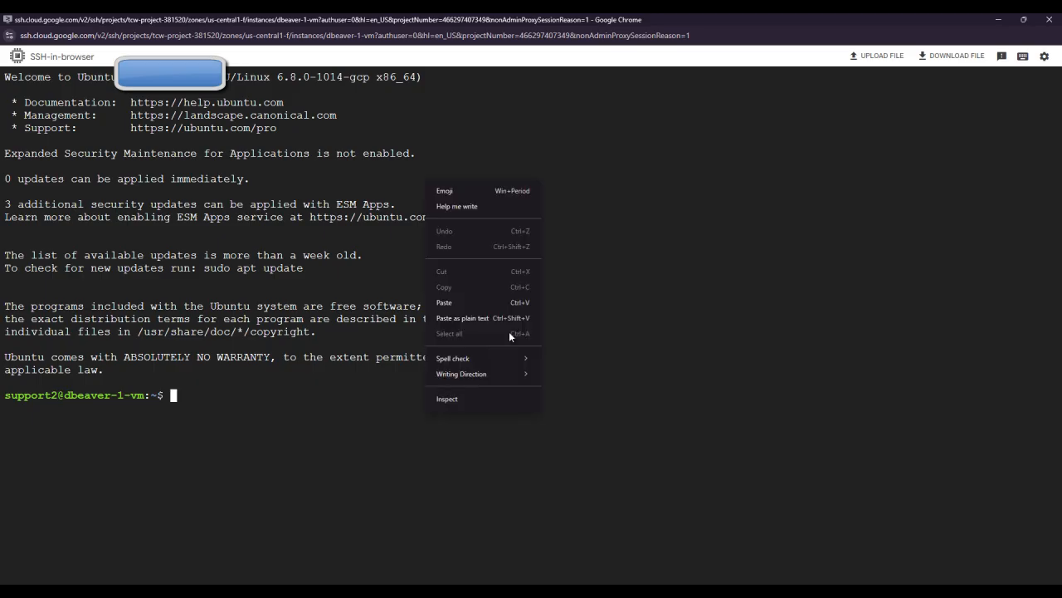
Step: Paste 'sudo su ubuntu', then copy and run 'cd /home/ubuntu/' in the terminal
left_click(466, 301)
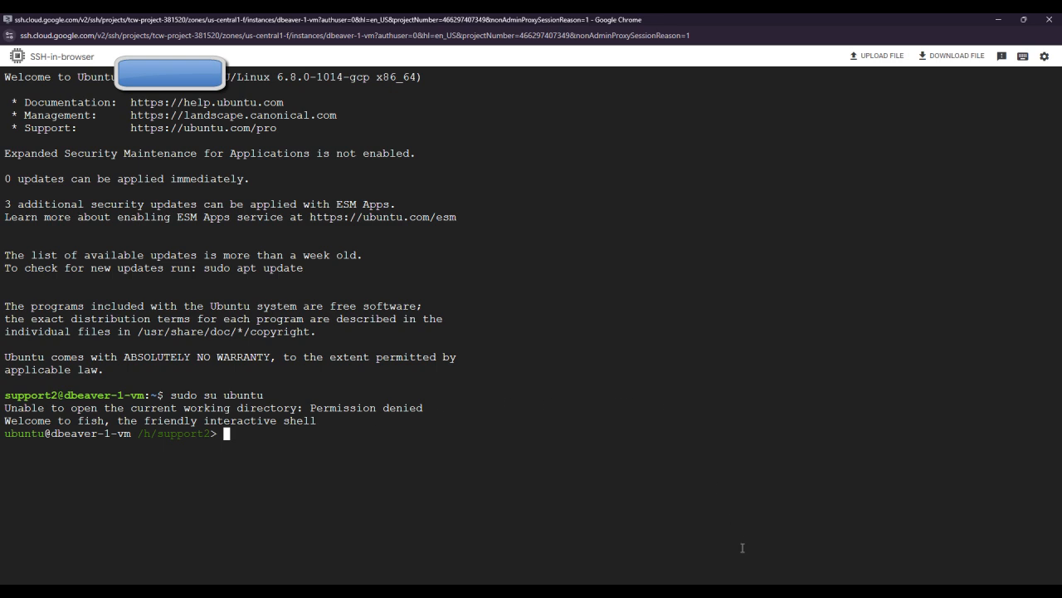
left_click(737, 511)
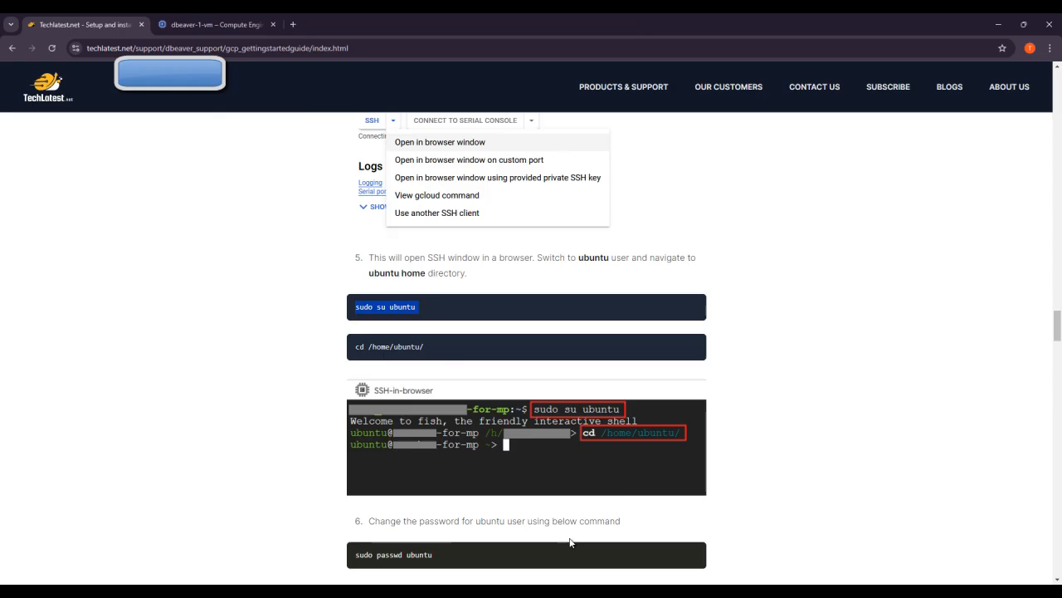
triple_click(396, 346)
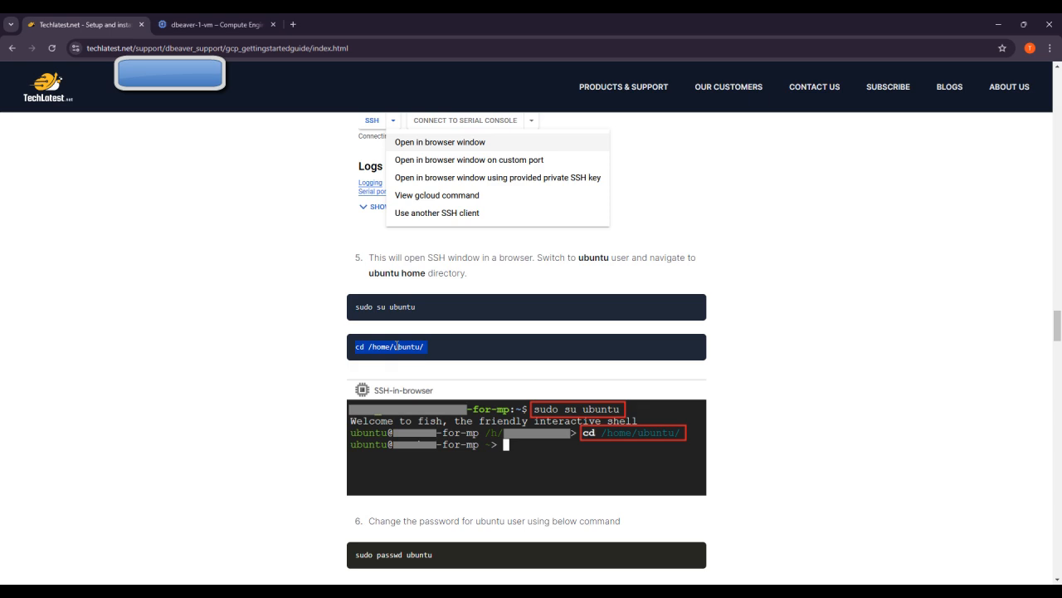
mouse_move(752, 582)
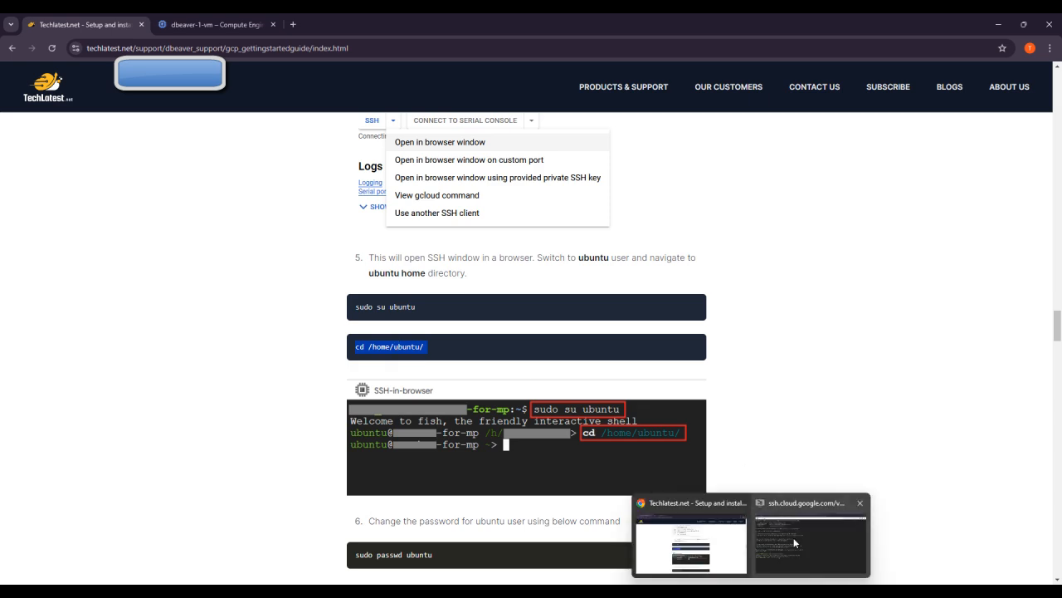
left_click(794, 537)
right_click(634, 467)
left_click(662, 357)
key("Return")
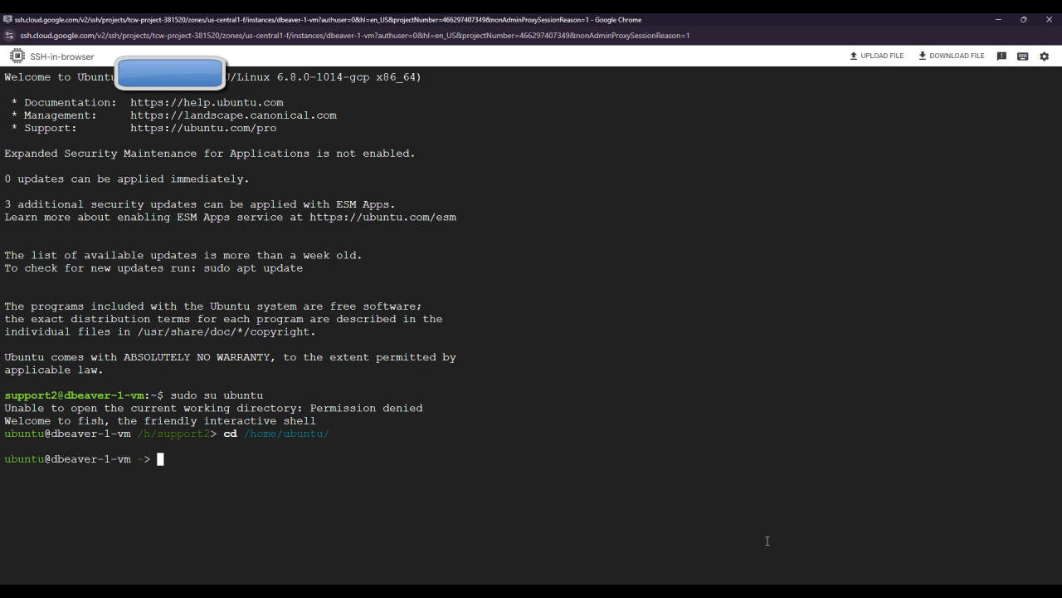
Step: Copy 'sudo su ubuntu' from the guide again and paste it at the fish prompt
mouse_move(752, 582)
left_click(674, 531)
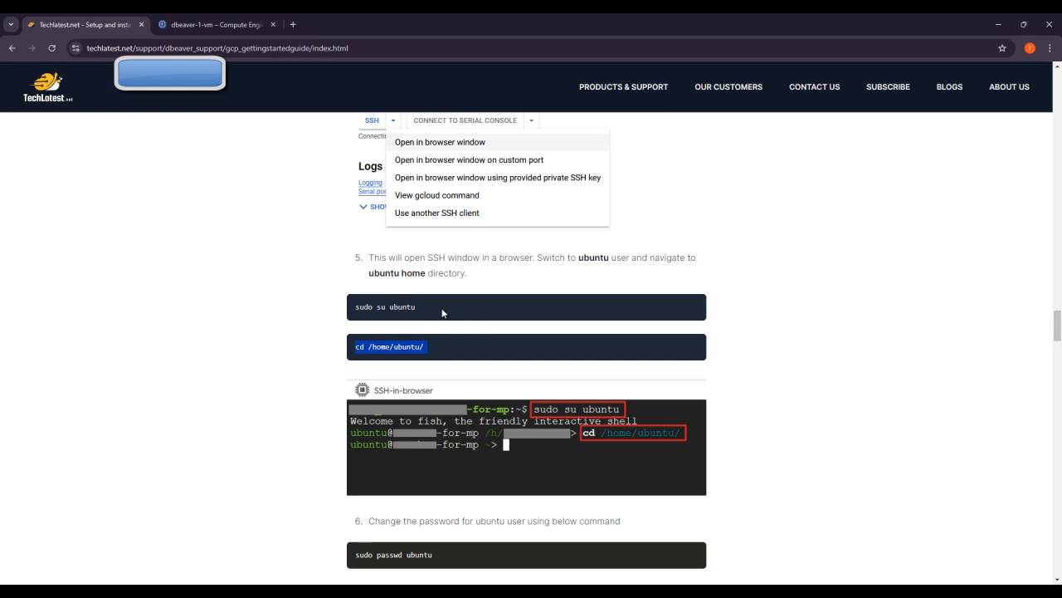
triple_click(402, 307)
key("ctrl+c")
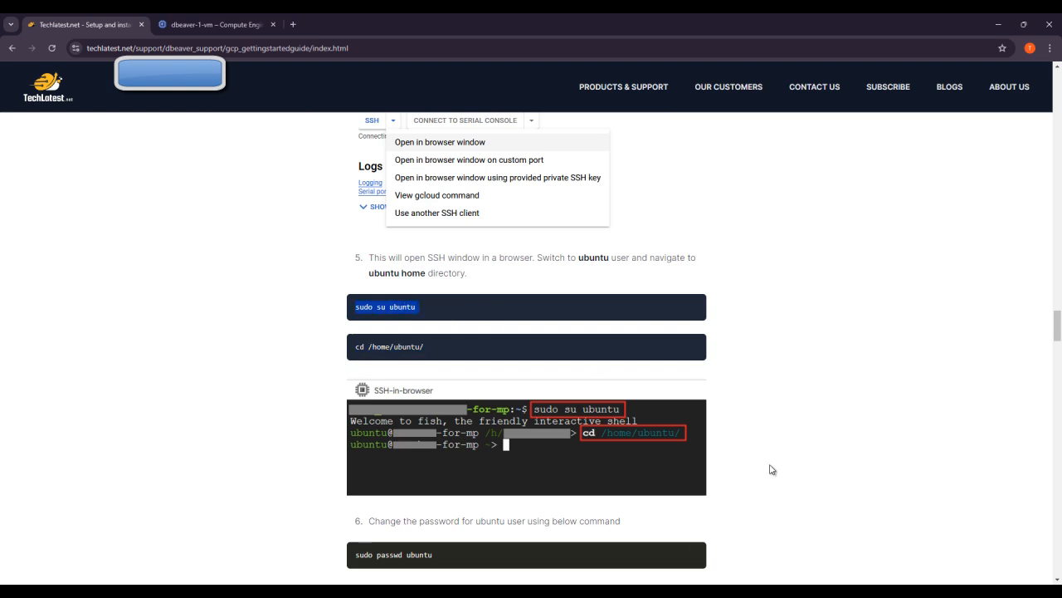
mouse_move(752, 582)
left_click(817, 536)
right_click(621, 450)
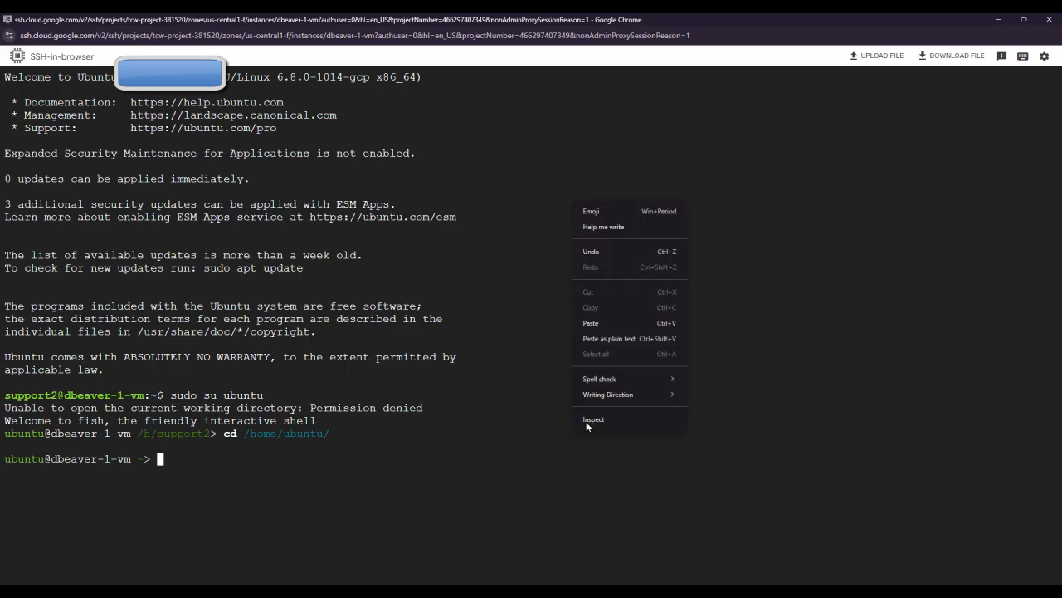
left_click(612, 324)
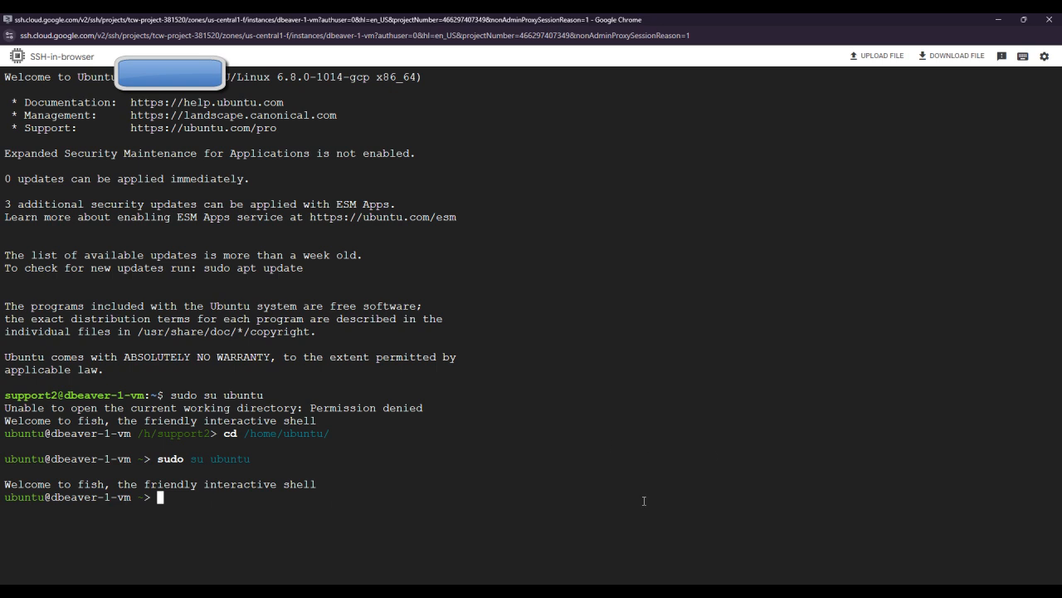
Step: Paste the guide's 'sudo passwd ubuntu' command into the SSH terminal
mouse_move(752, 590)
left_click(718, 558)
scroll(567, 500, "down", 3)
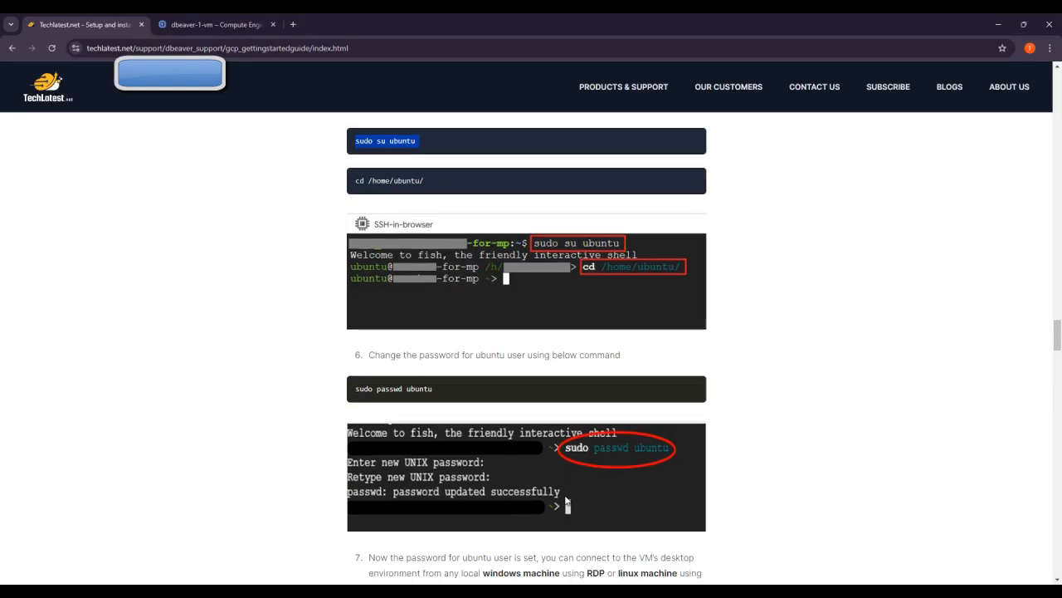
left_click(419, 390)
key("ctrl+c")
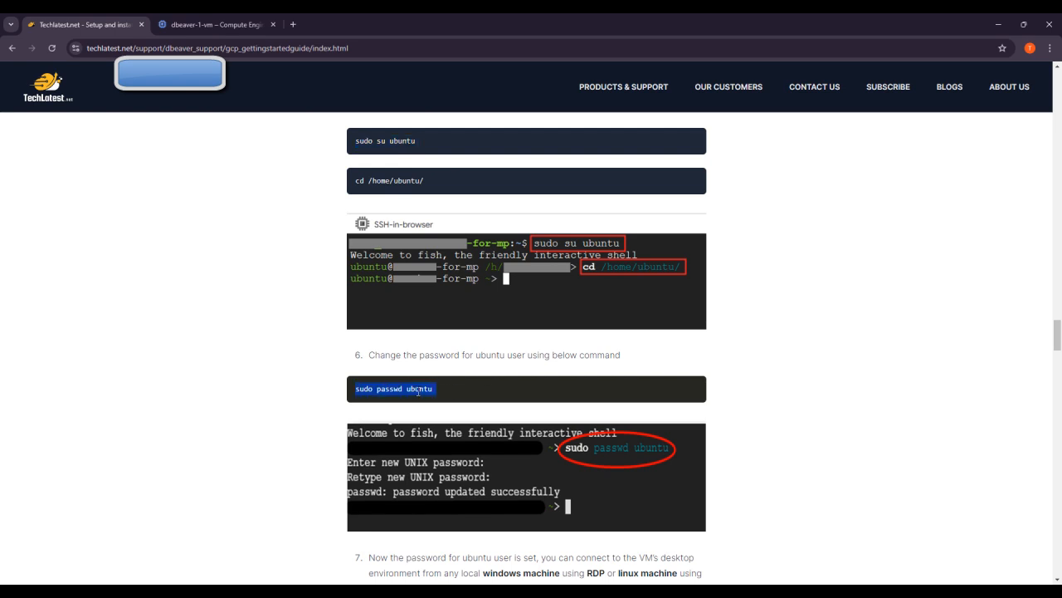
mouse_move(752, 590)
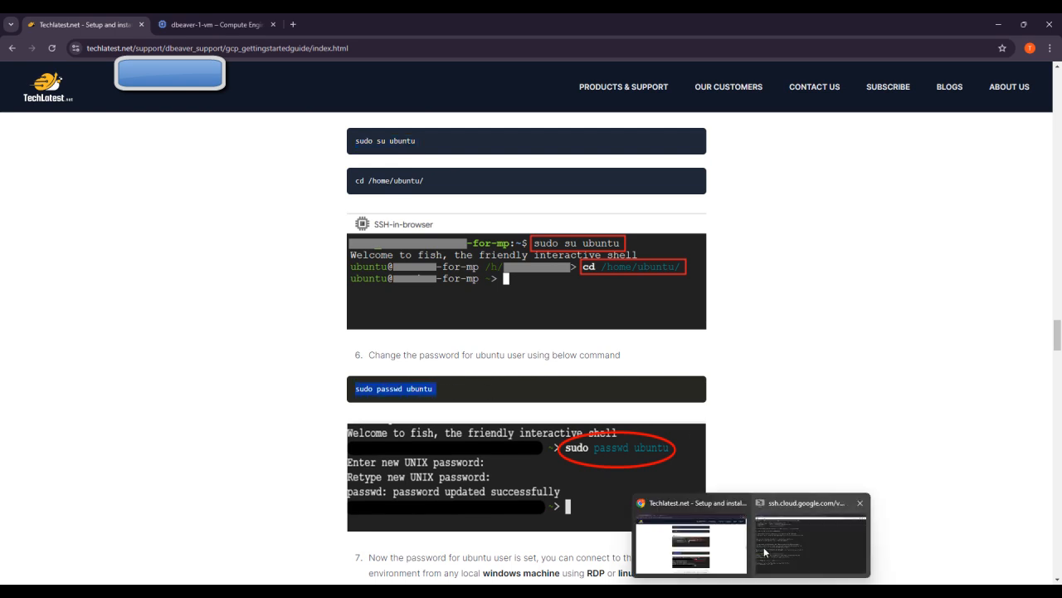
left_click(765, 545)
right_click(449, 485)
left_click(497, 374)
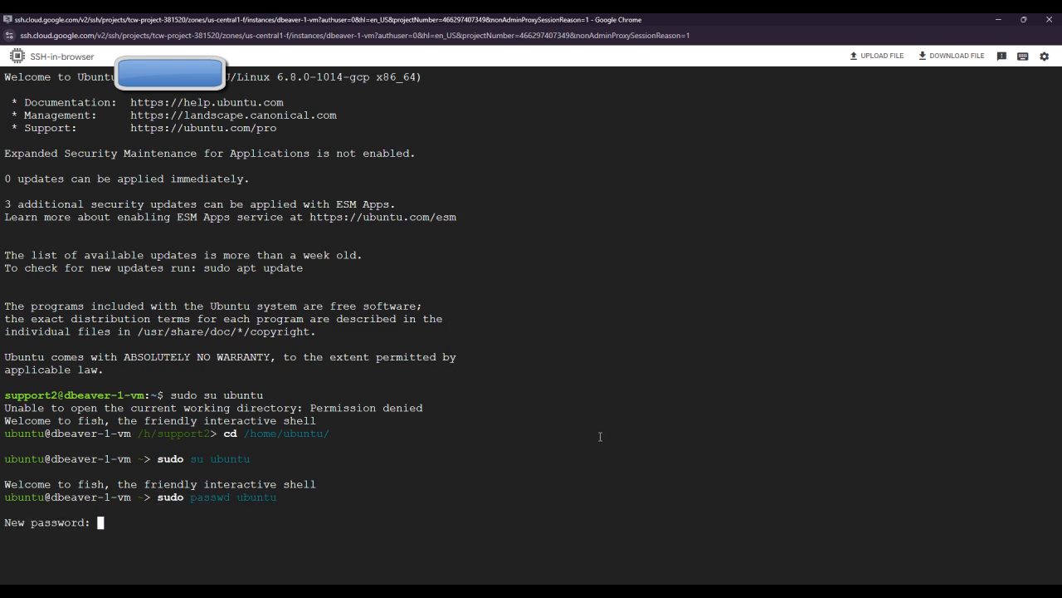
Step: Enter and confirm the new ubuntu password, then return to the TechLatest guide window
key("Return")
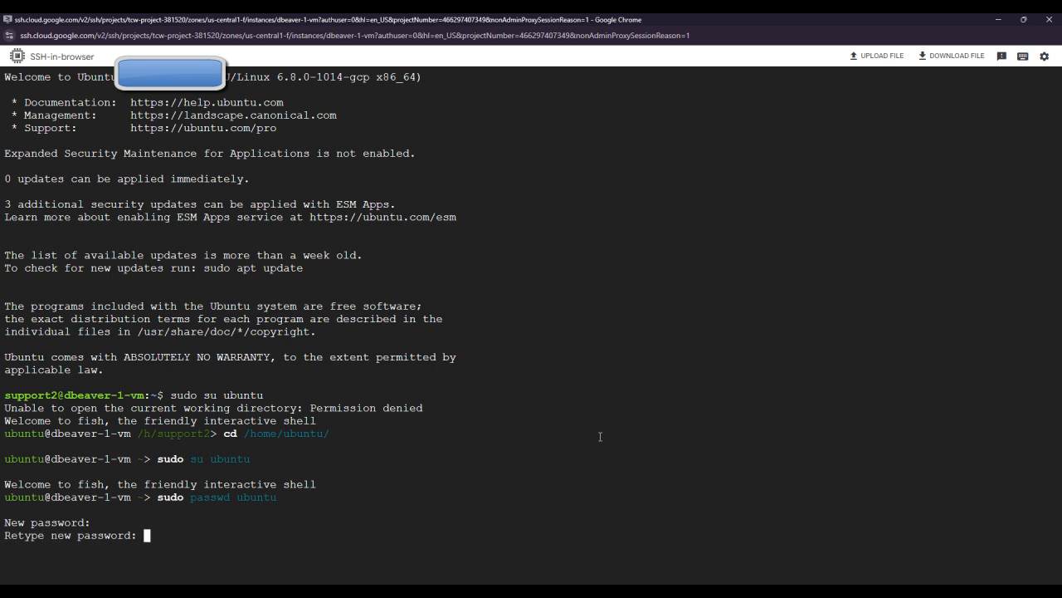
key("Return")
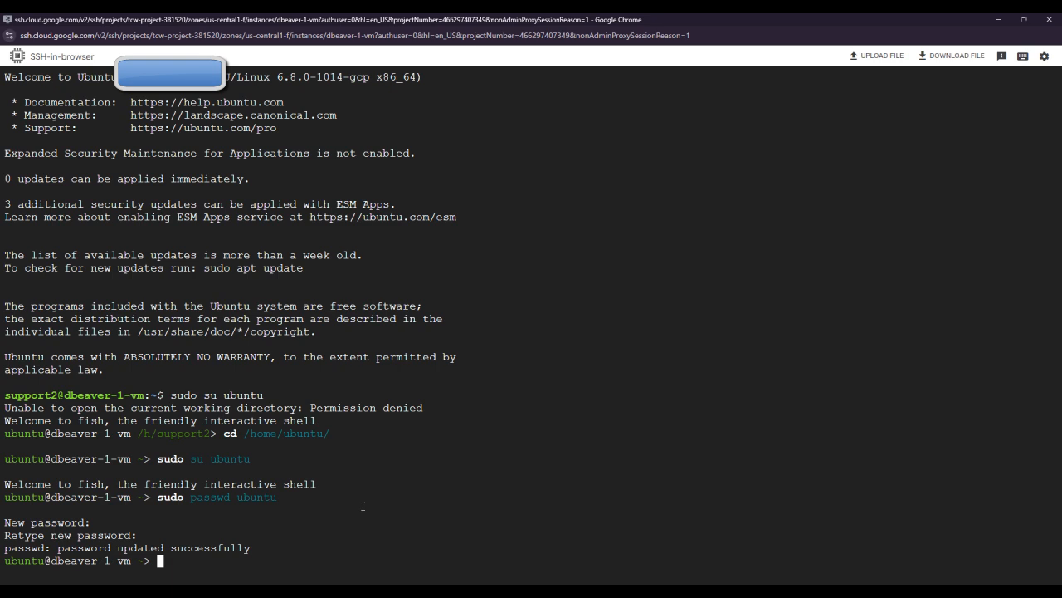
mouse_move(762, 581)
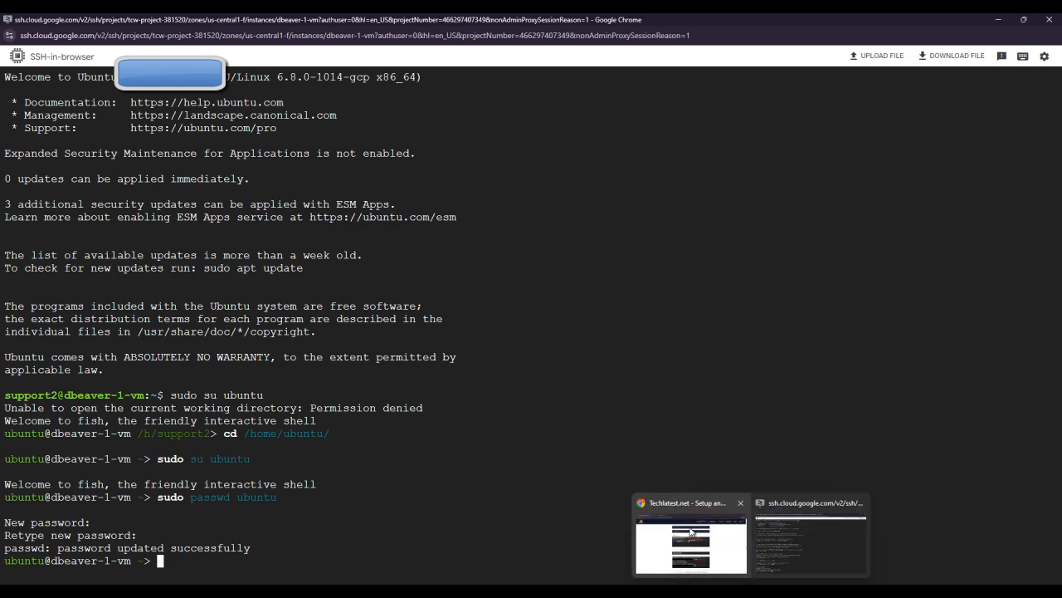
left_click(689, 540)
Step: Copy dbeaver-1-vm's external IP 35.232.153.139 from the console, then scroll the TechLatest guide to its Remote Desktop steps
scroll(492, 401, "down", 3)
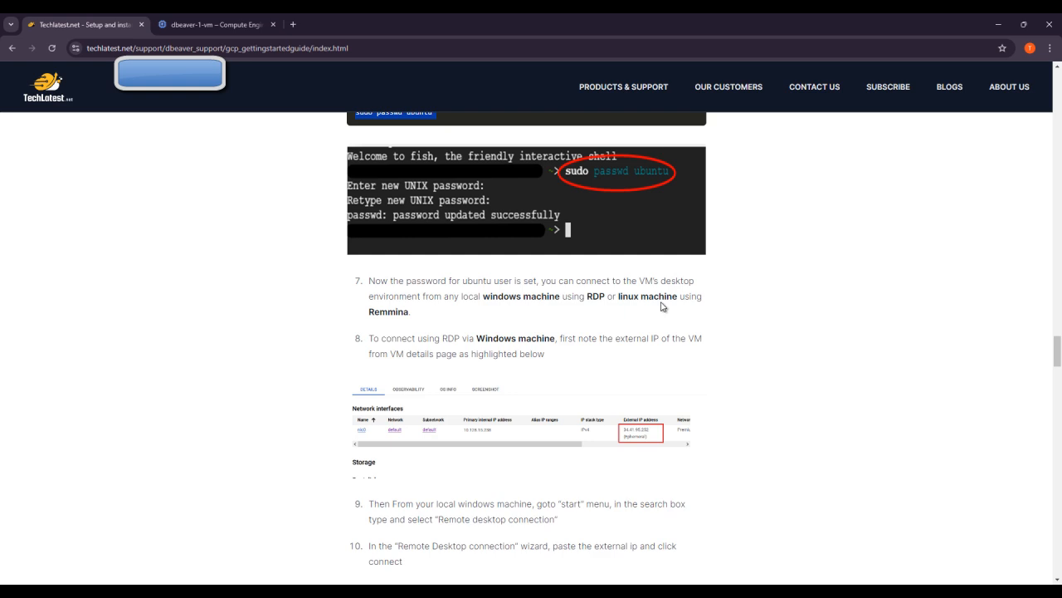
scroll(451, 329, "down", 1)
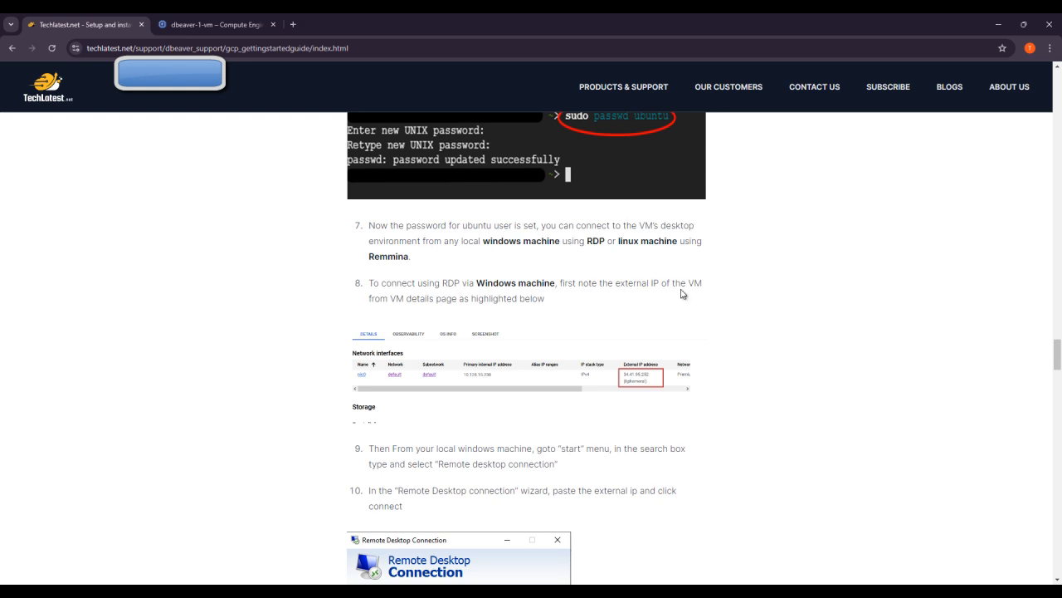
left_click(216, 24)
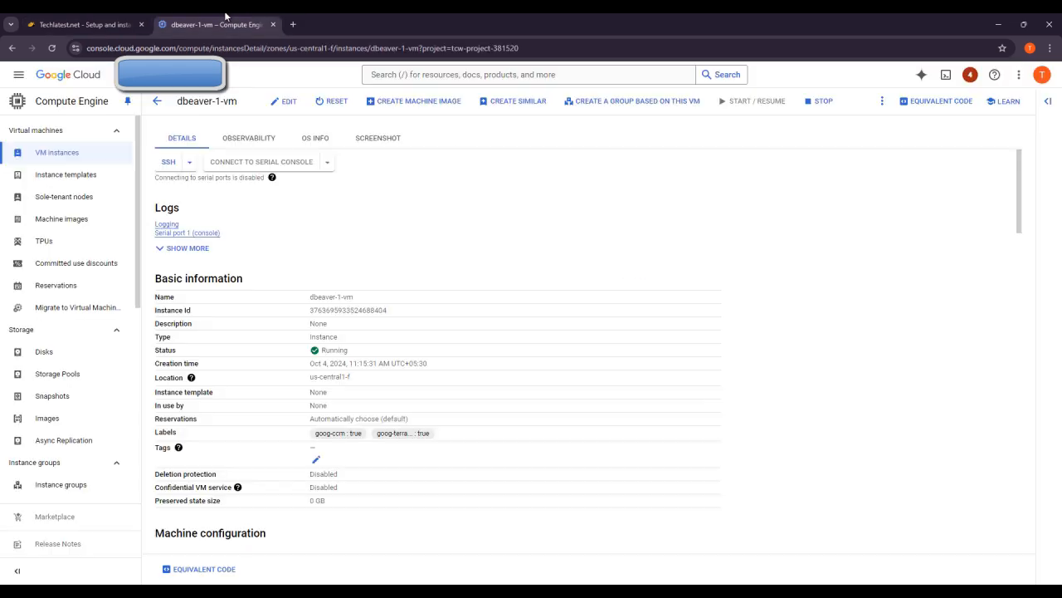
scroll(583, 358, "down", 4)
scroll(583, 357, "down", 5)
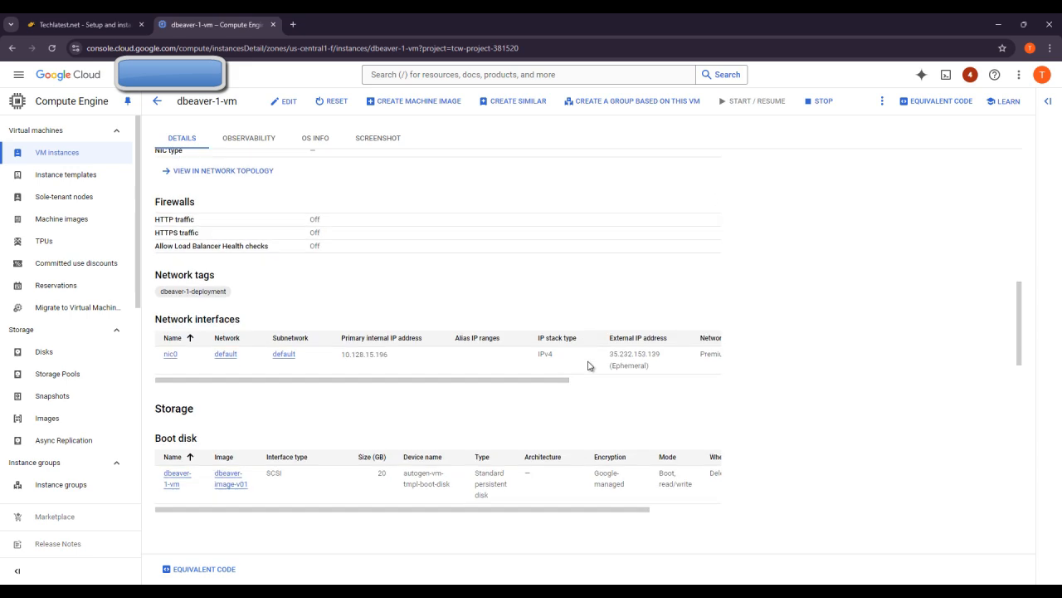
left_click(655, 261)
left_click(112, 18)
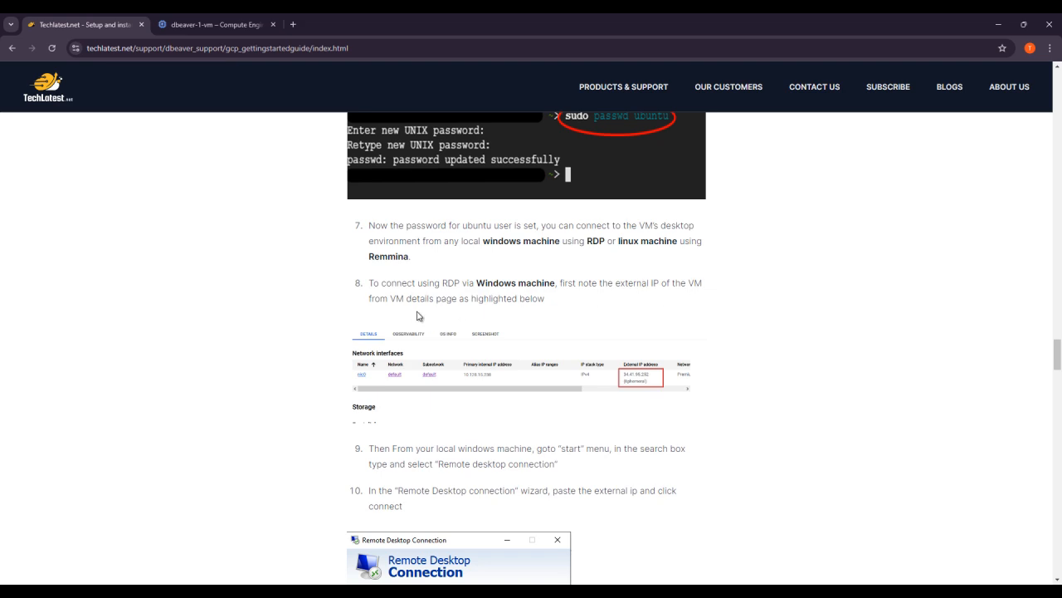
scroll(508, 332, "down", 2)
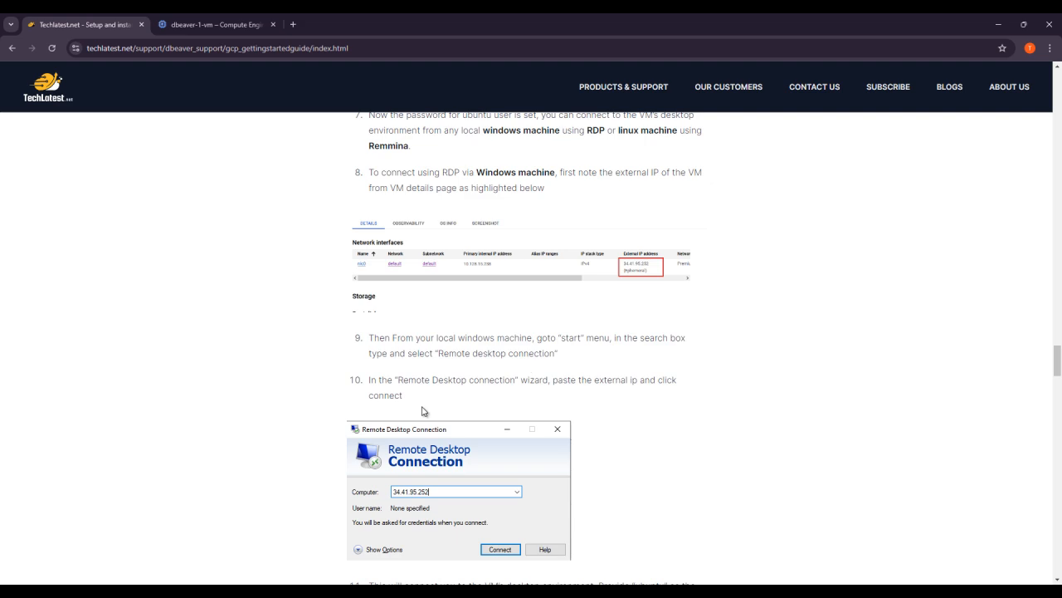
Step: Launch Remote Desktop Connection by searching 'rd'
key("super")
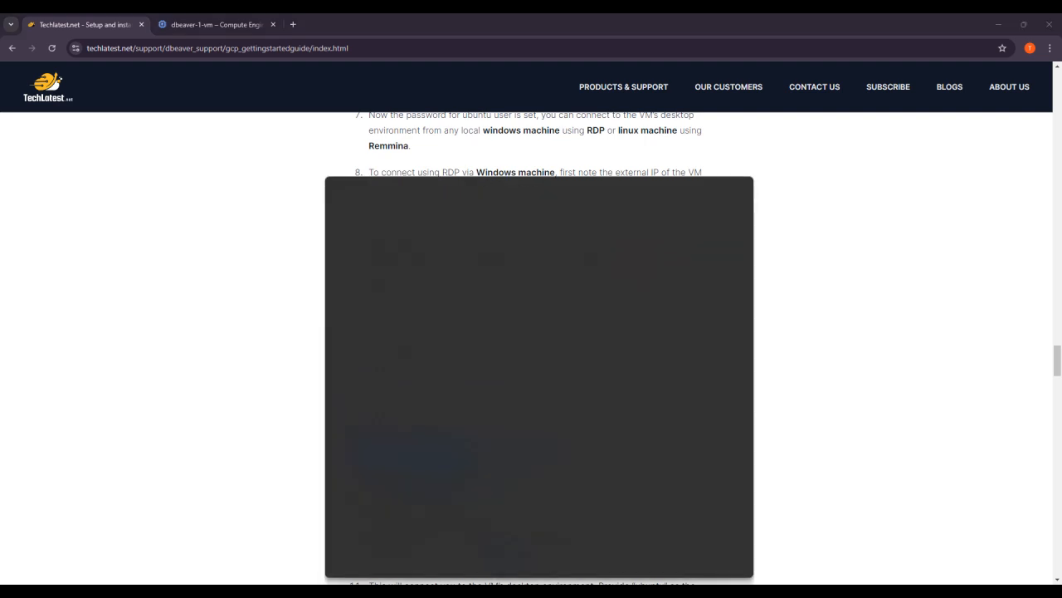
type("rd")
key("Return")
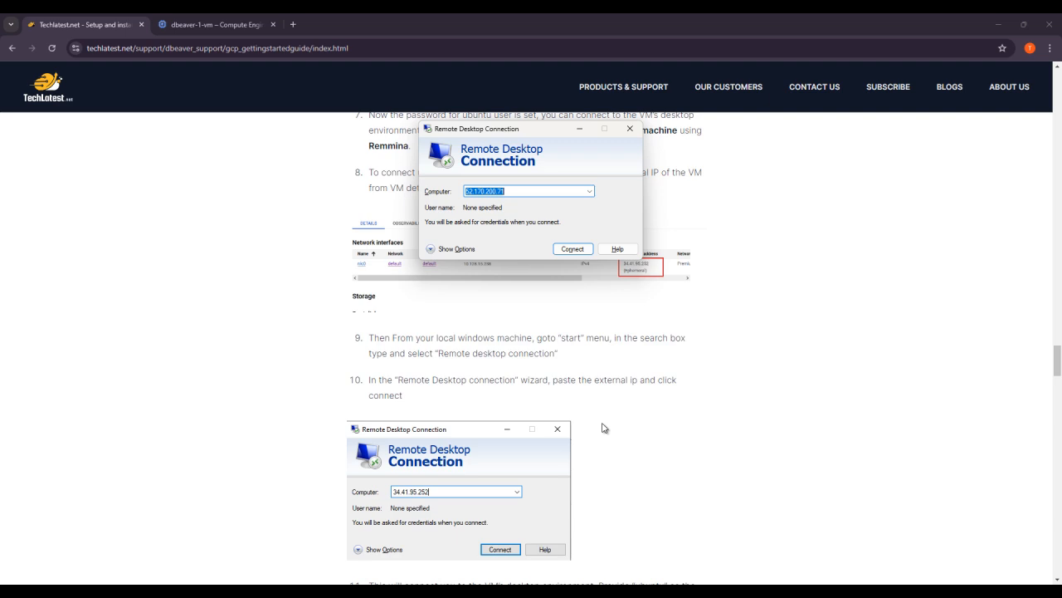
Step: Replace the computer address with 35.232.153.139, connect, and accept the unverified identity warning
key("BackSpace")
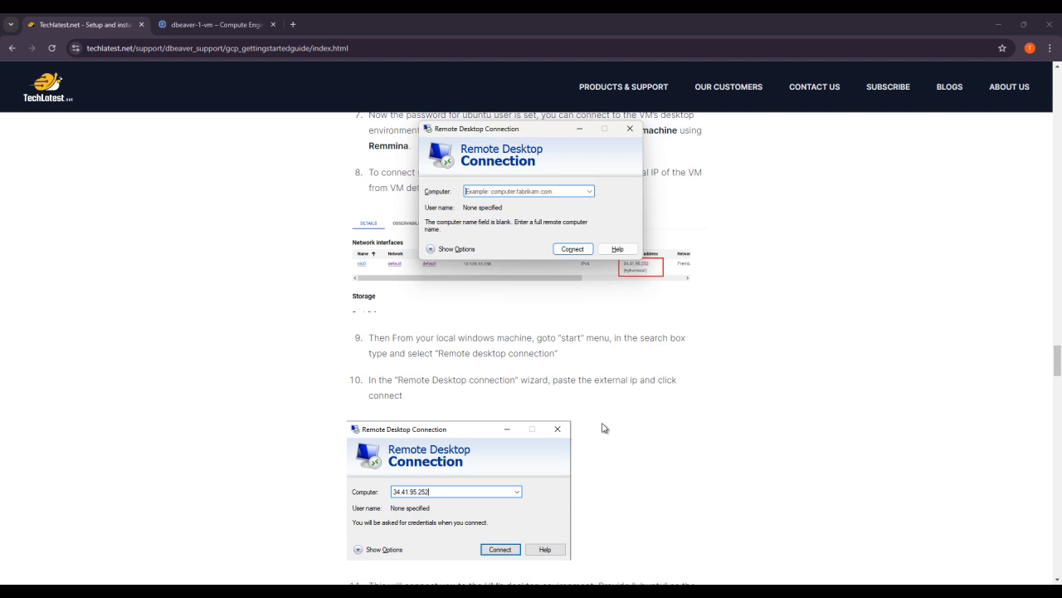
right_click(475, 191)
left_click(503, 238)
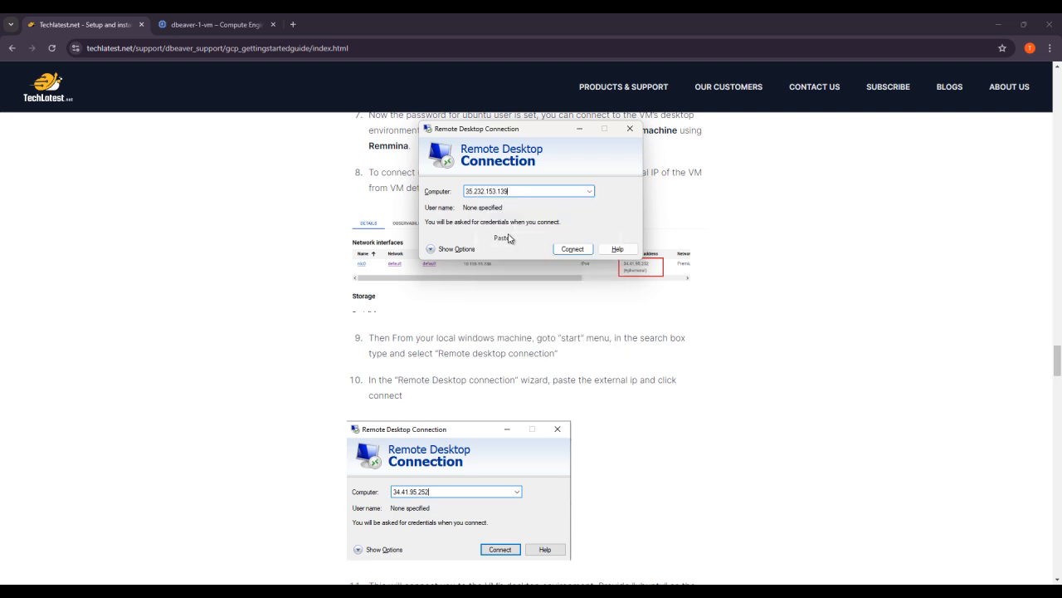
left_click(581, 250)
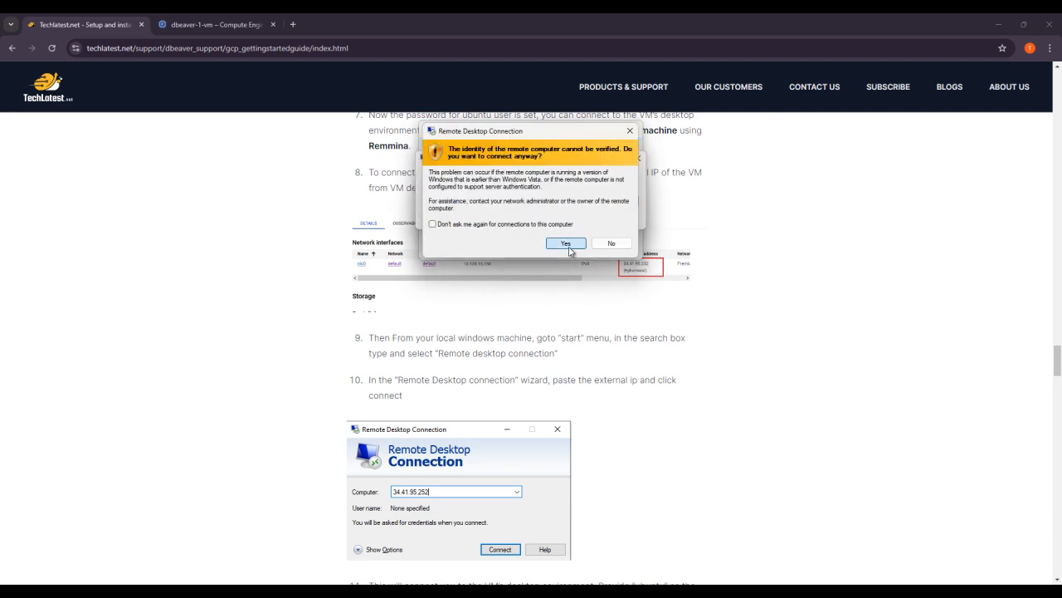
left_click(568, 246)
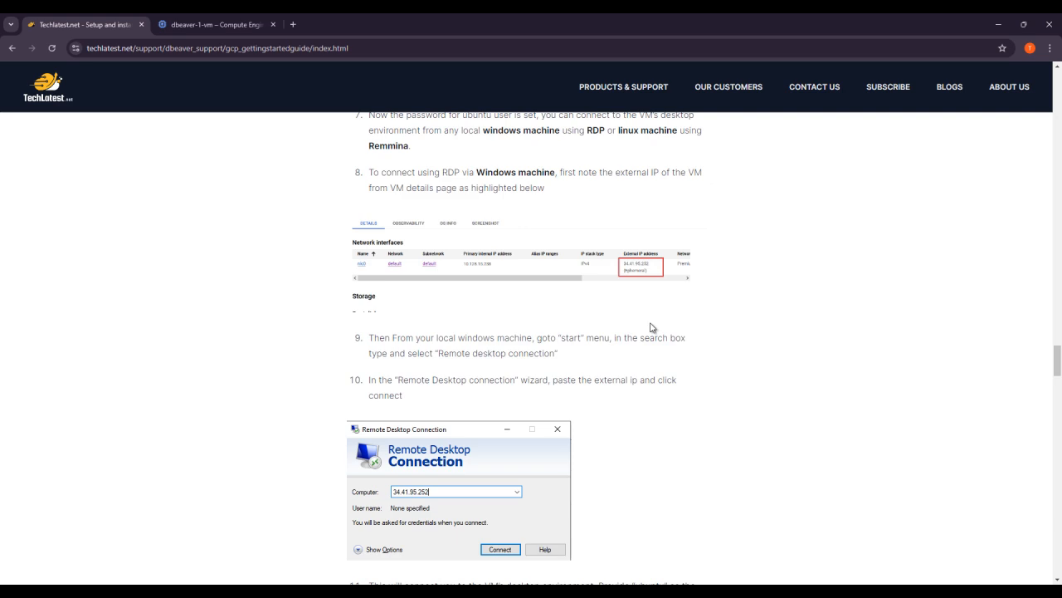
scroll(652, 327, "down", 5)
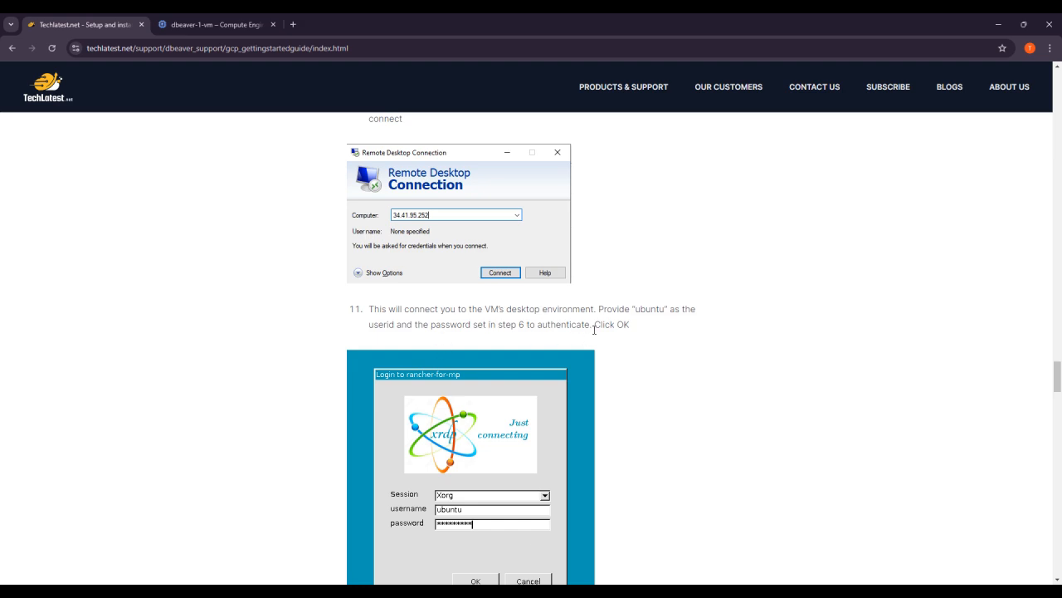
scroll(592, 339, "down", 4)
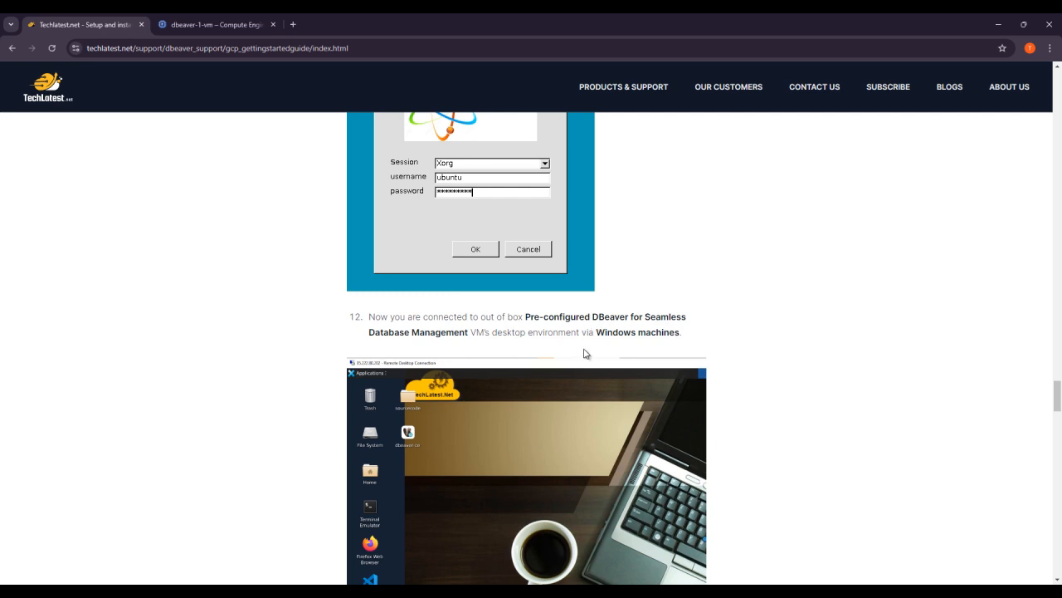
scroll(585, 354, "down", 5)
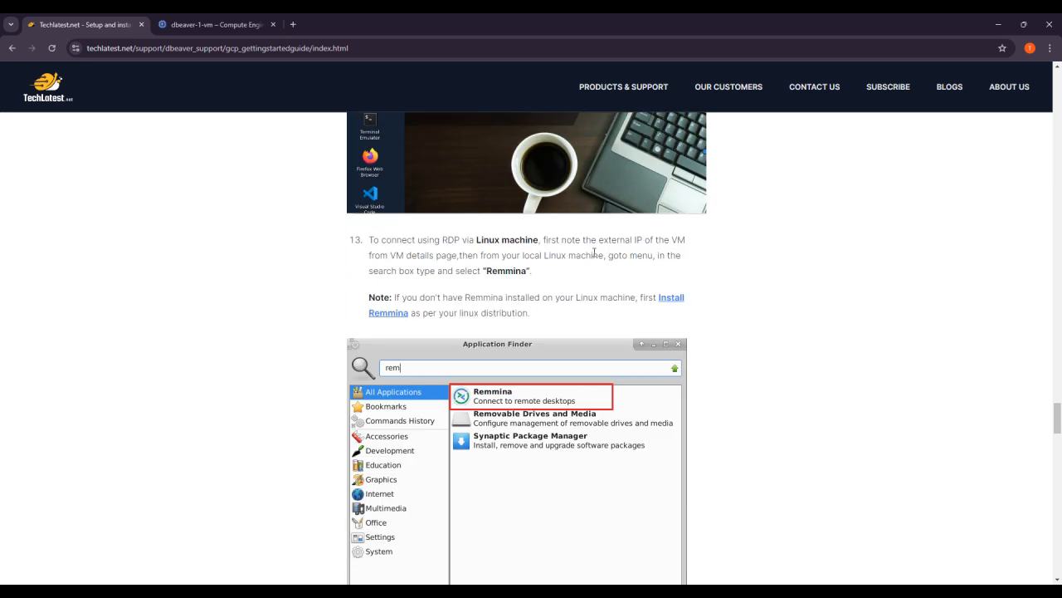
scroll(540, 308, "down", 5)
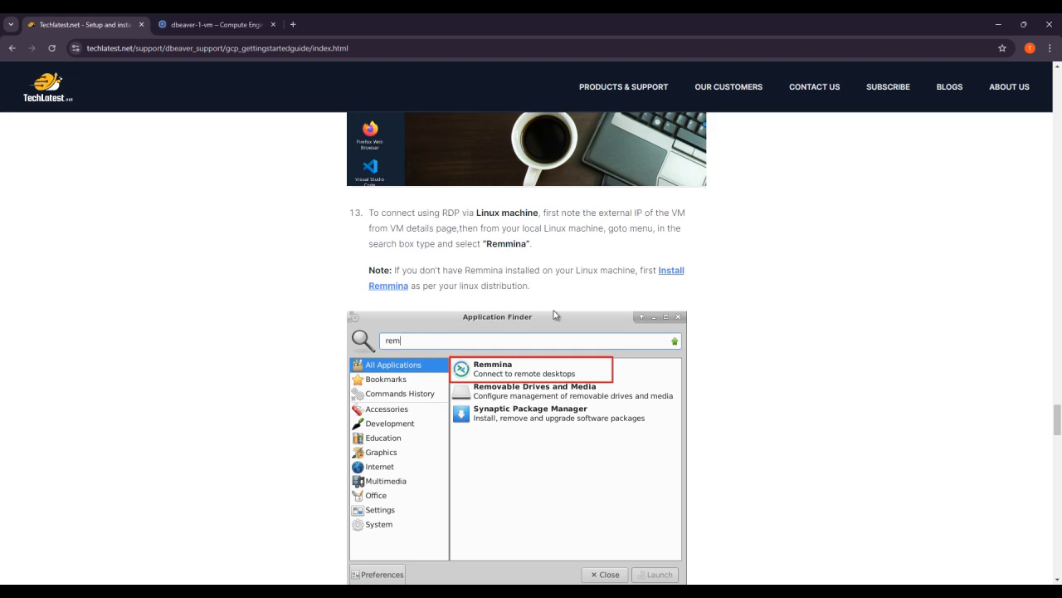
scroll(486, 320, "down", 6)
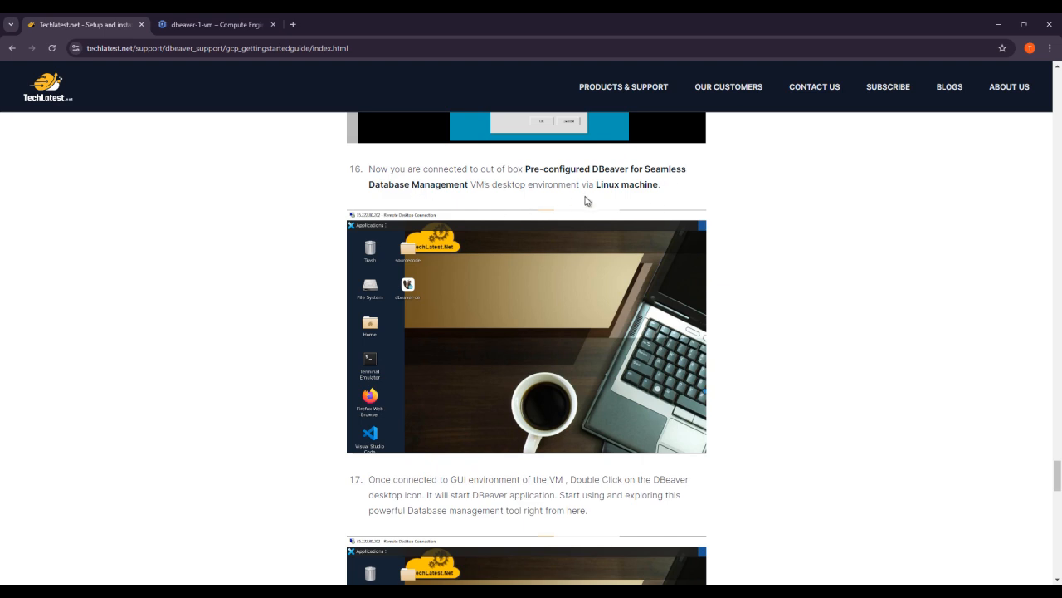
scroll(554, 288, "down", 2)
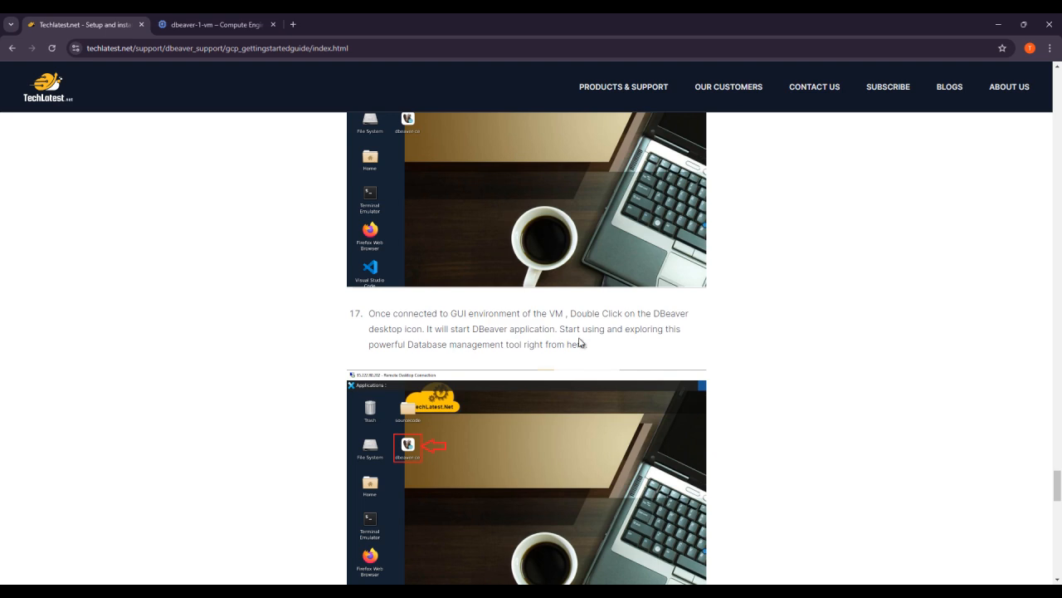
scroll(405, 392, "down", 2)
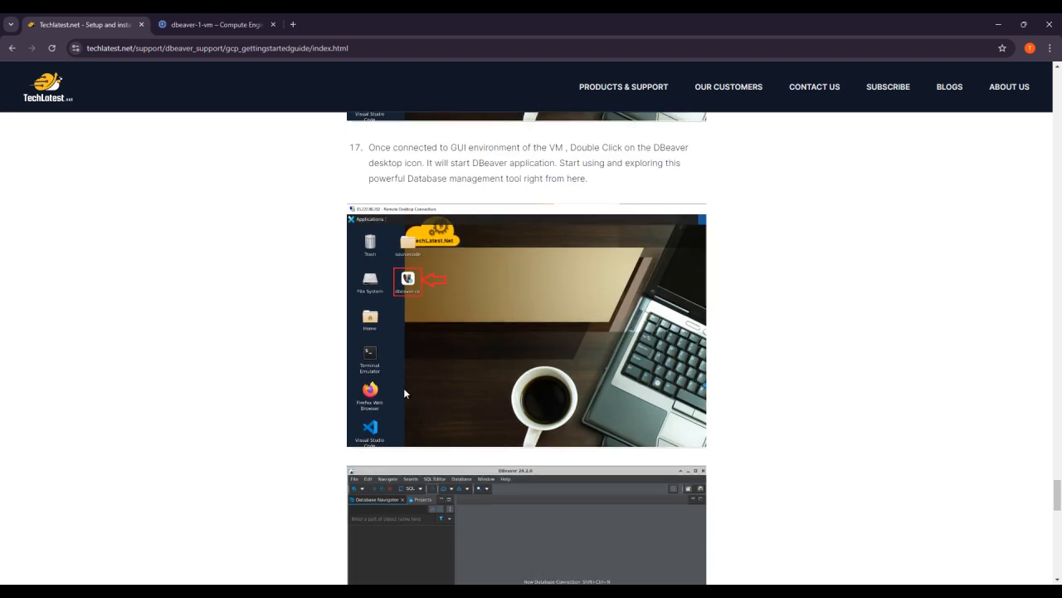
scroll(567, 317, "down", 6)
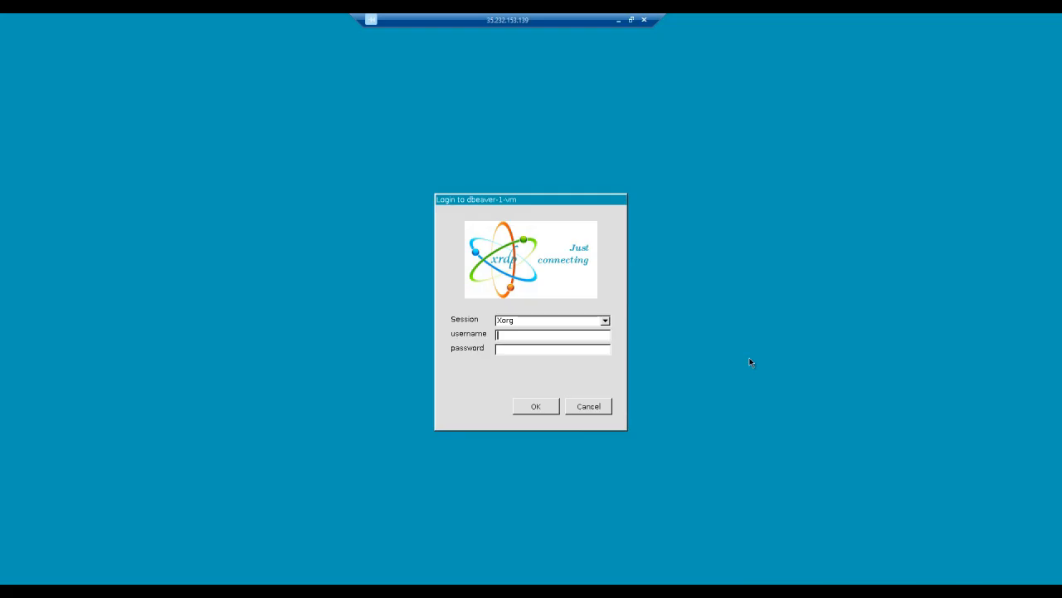
Step: Enter username ubuntu and the account password on the xrdp login screen
type("tu**")
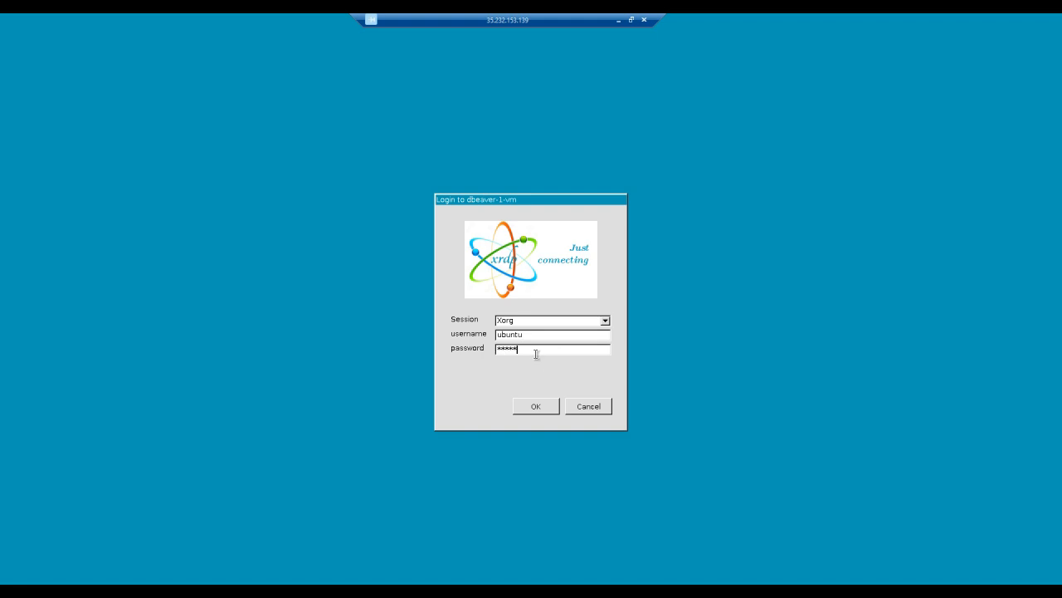